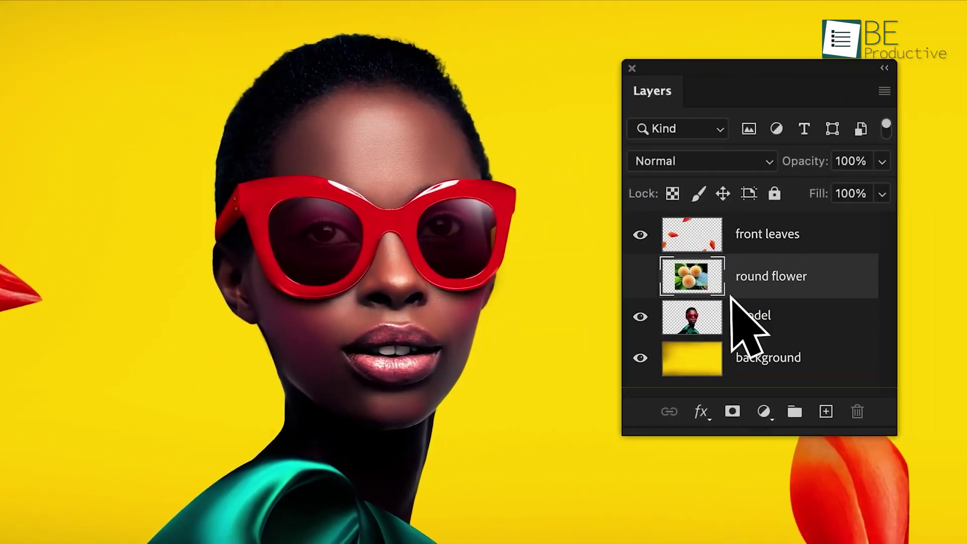
Step: Show the round flower layer and select the bottom flower with the Object Selection tool
click(640, 276)
click(53, 235)
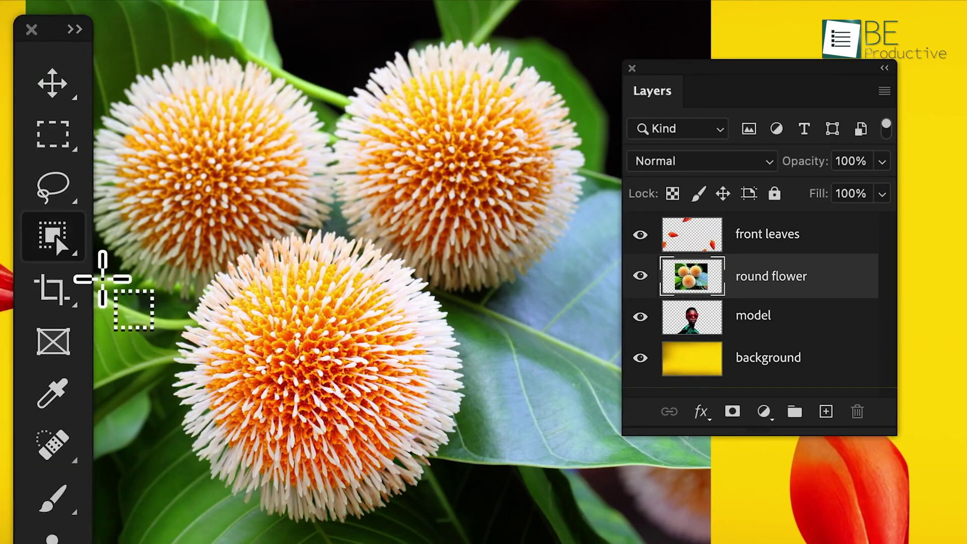
click(315, 380)
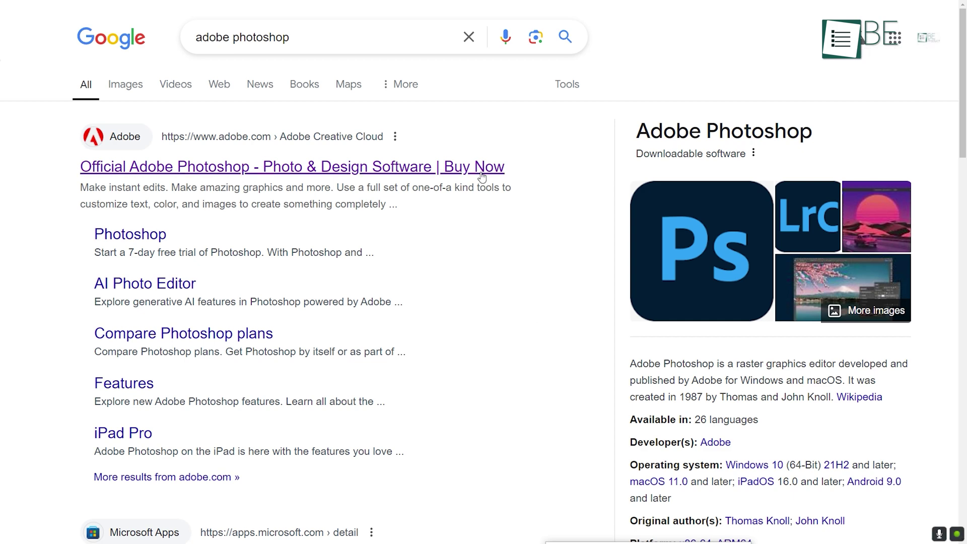
Step: Open the official Adobe Photoshop page, start the free trial and submit the sign-in e-mail
click(467, 178)
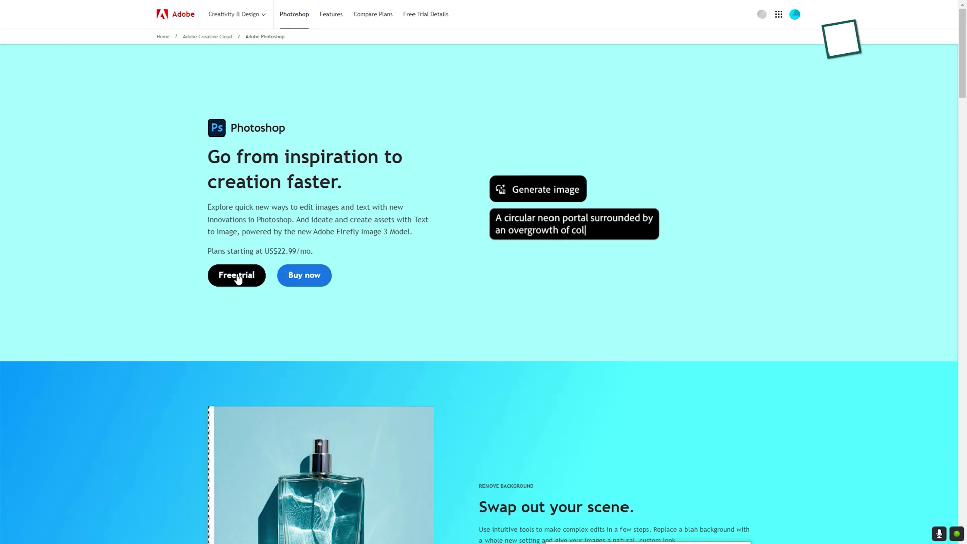
click(232, 274)
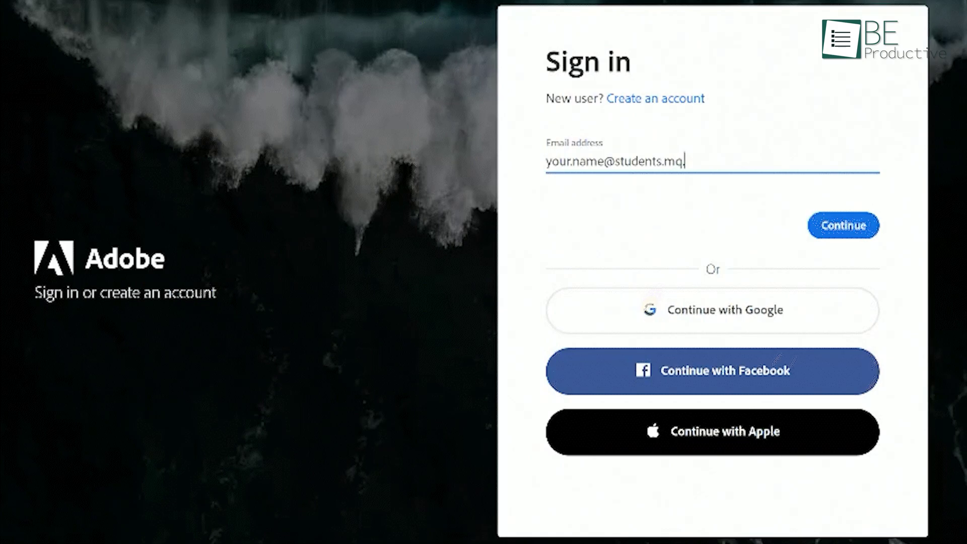
click(844, 224)
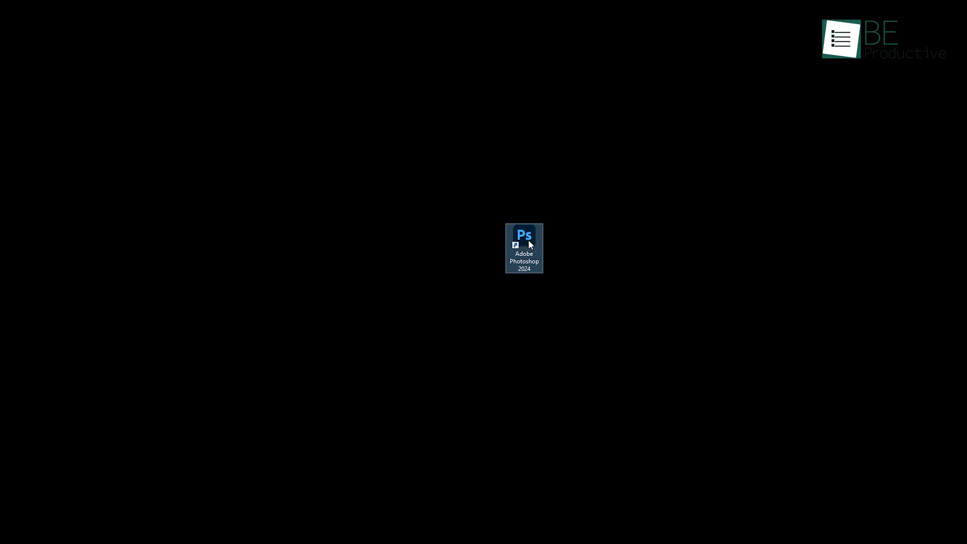
Step: Launch Photoshop, switch to the Essentials workspace and reset its panel layout
double_click(528, 240)
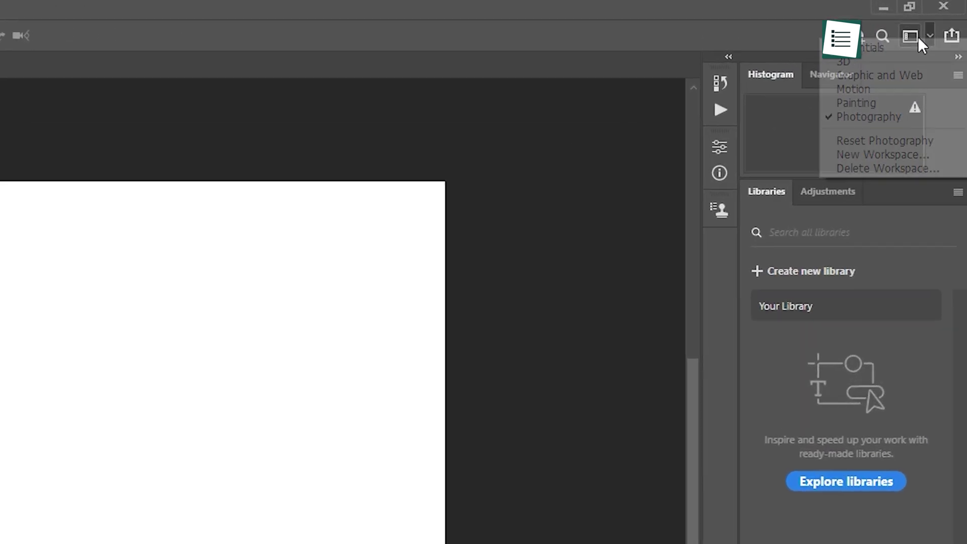
click(936, 22)
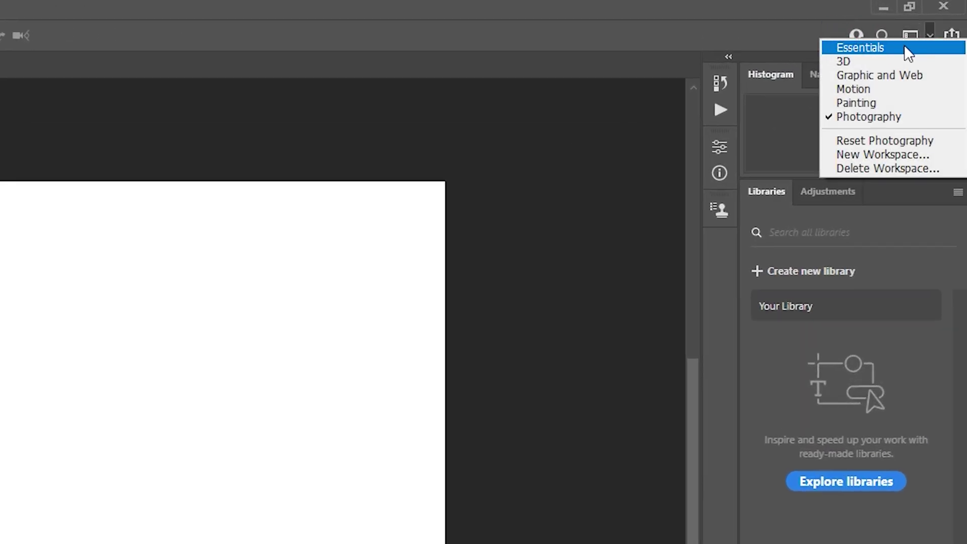
click(908, 47)
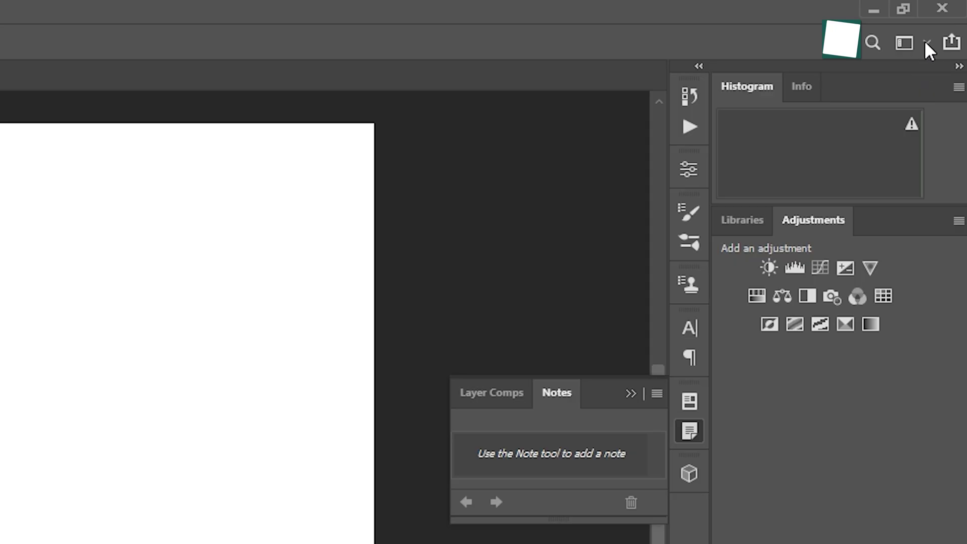
click(946, 21)
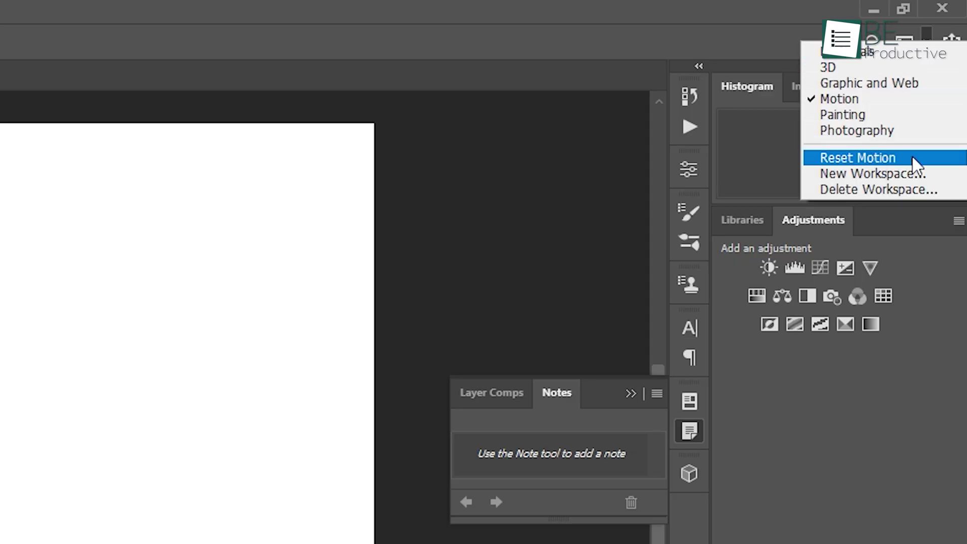
click(930, 163)
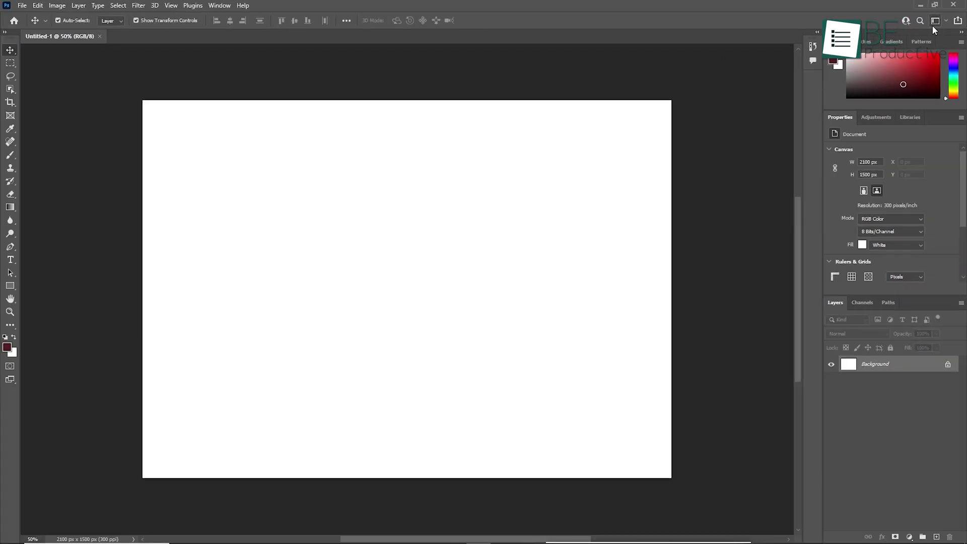
click(38, 5)
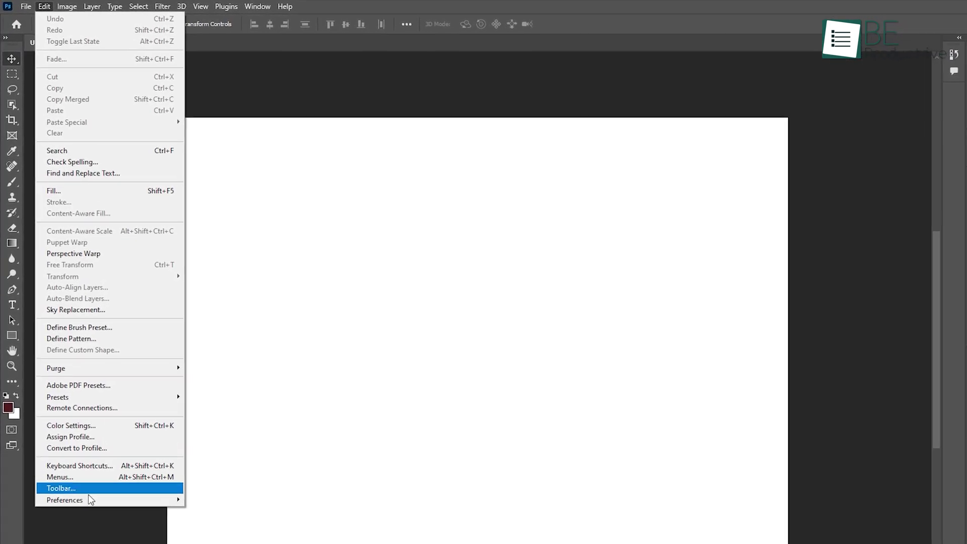
mouse_move(92, 501)
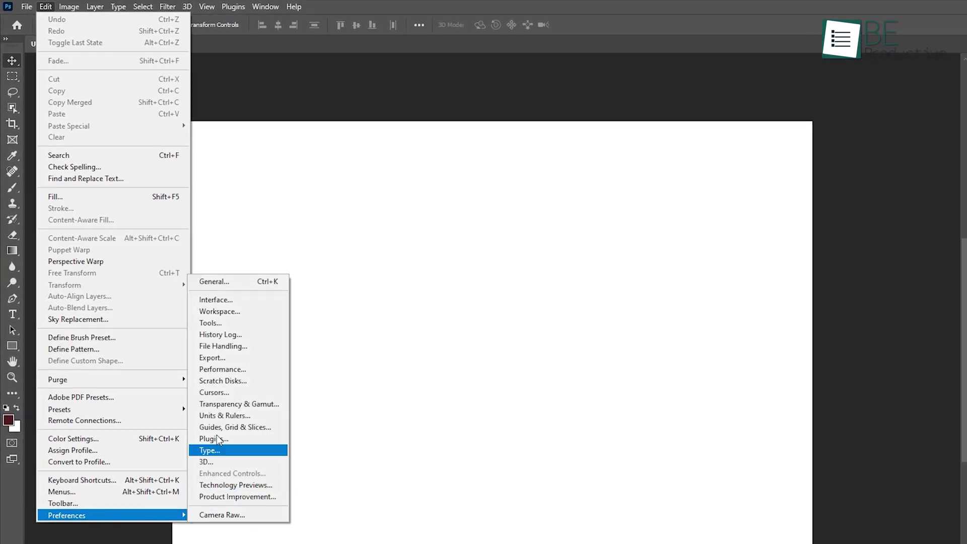
click(594, 438)
scroll(493, 364, down, 2)
scroll(493, 364, up, 3)
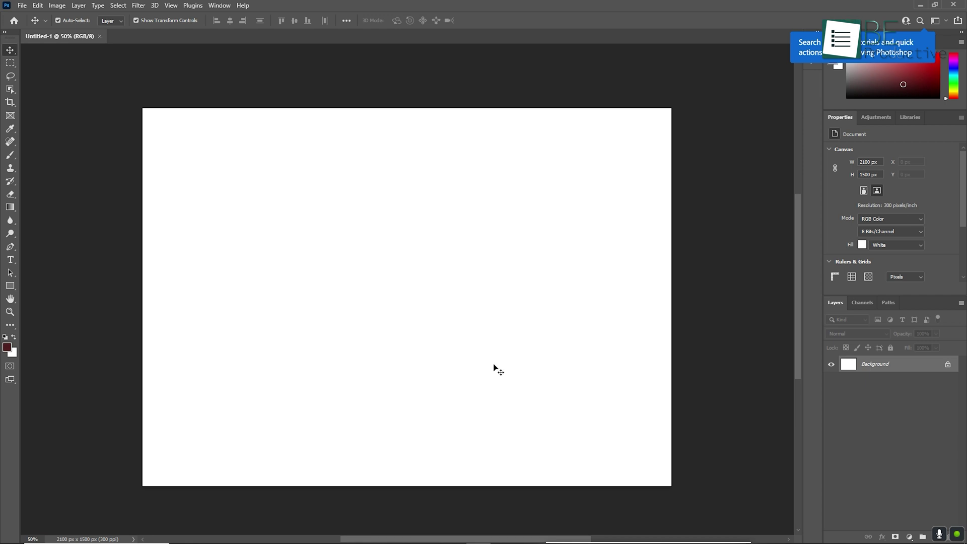
scroll(494, 365, down, 2)
scroll(494, 364, up, 3)
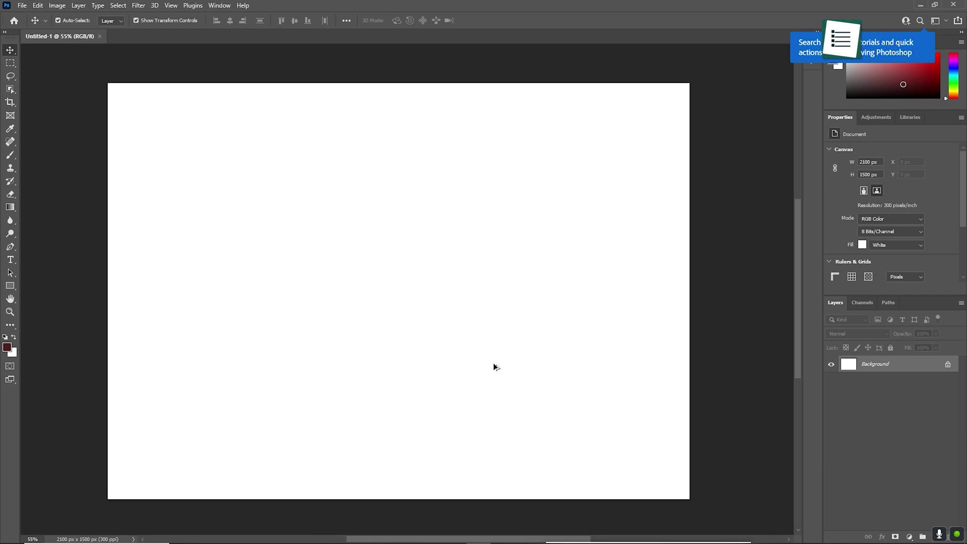
scroll(494, 364, down, 1)
scroll(494, 364, down, 2)
scroll(493, 364, up, 2)
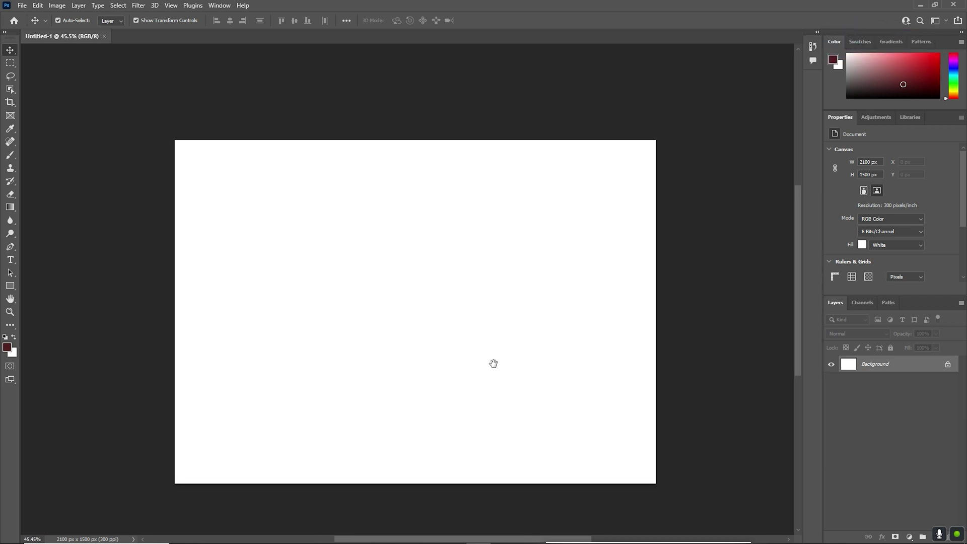
scroll(493, 364, down, 2)
scroll(494, 364, up, 2)
scroll(494, 363, down, 1)
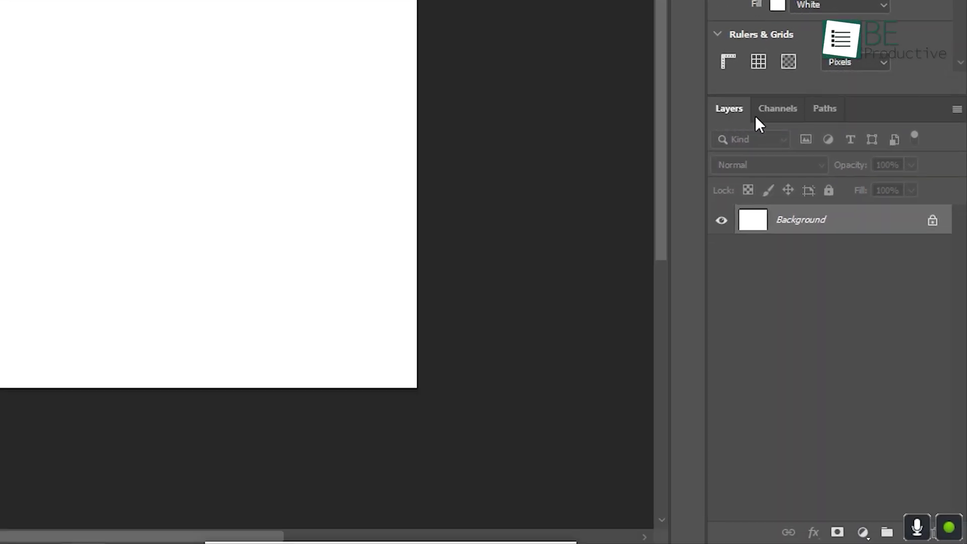
Step: Show the blank document's RGB, Red, Green and Blue channels in the Channels panel
click(782, 124)
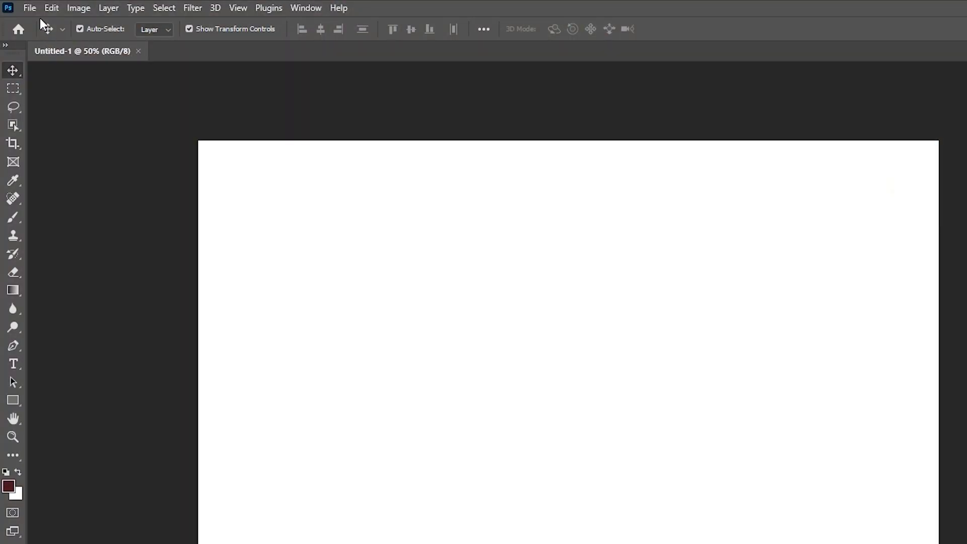
Step: Open the Untitled design image file from disk
click(44, 13)
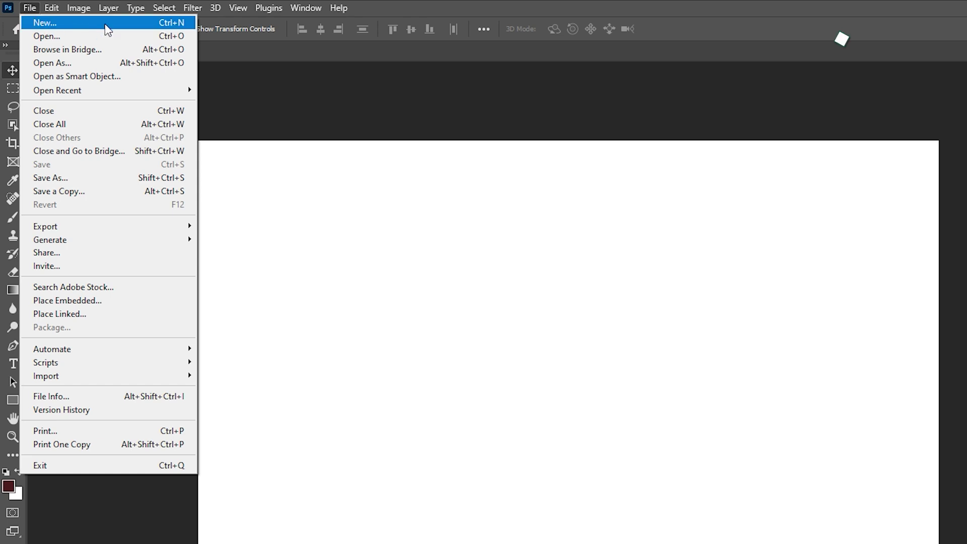
click(162, 35)
click(349, 214)
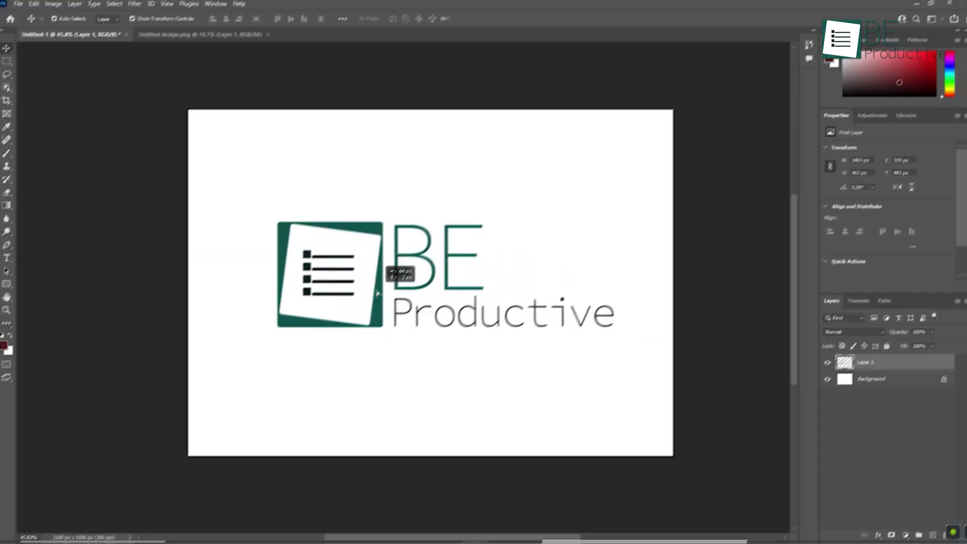
Step: Drag the BE Productive logo onto Untitled-1 as Layer 1, left of centre
drag(377, 289, 372, 295)
scroll(371, 295, down, 2)
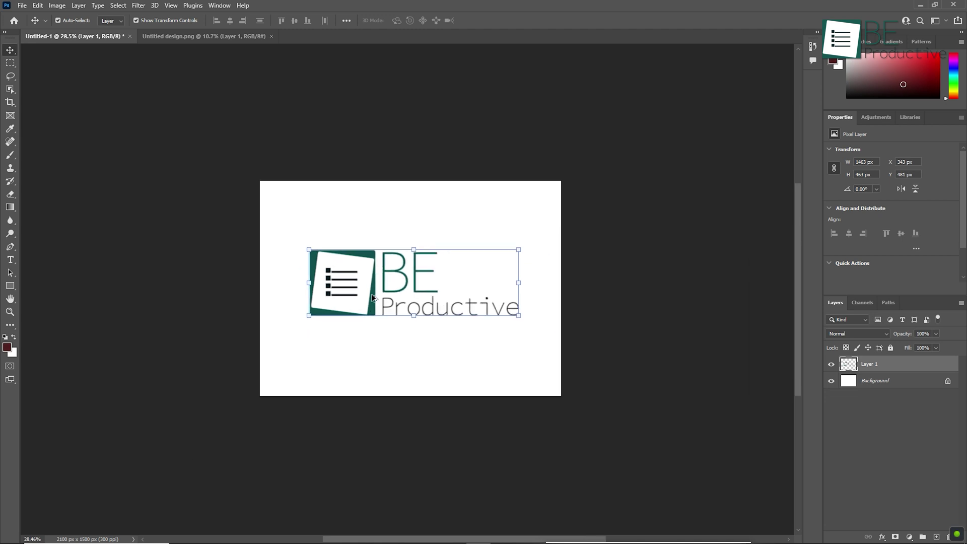
scroll(370, 294, up, 2)
click(670, 367)
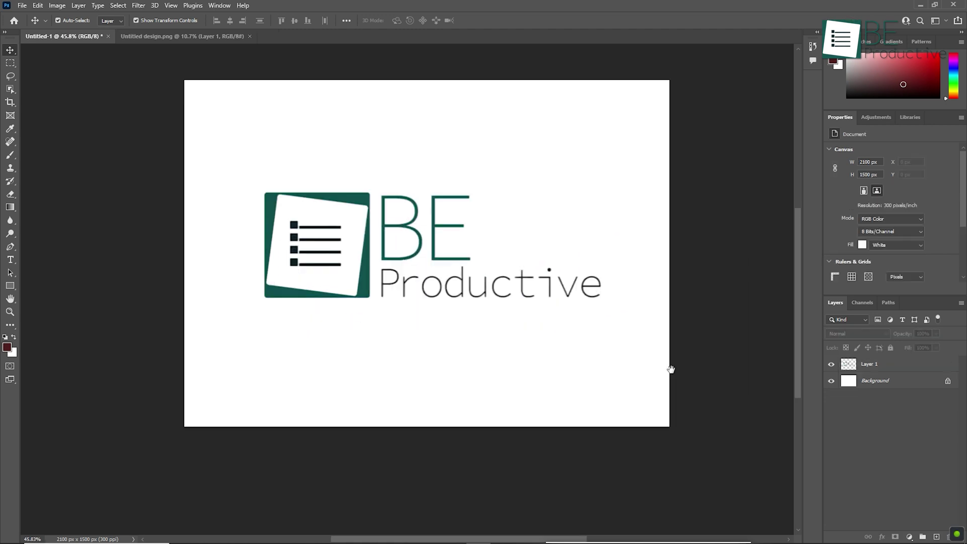
scroll(671, 370, up, 1)
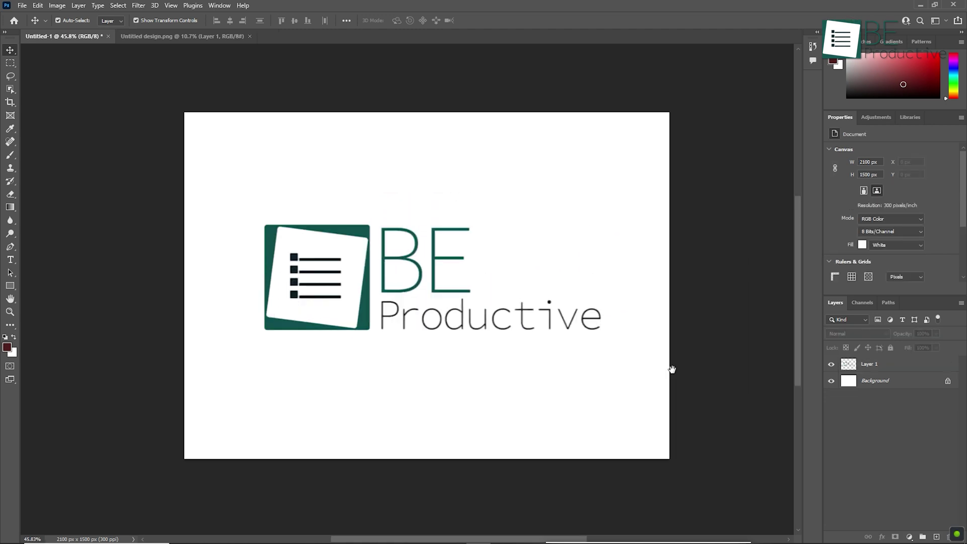
key(space)
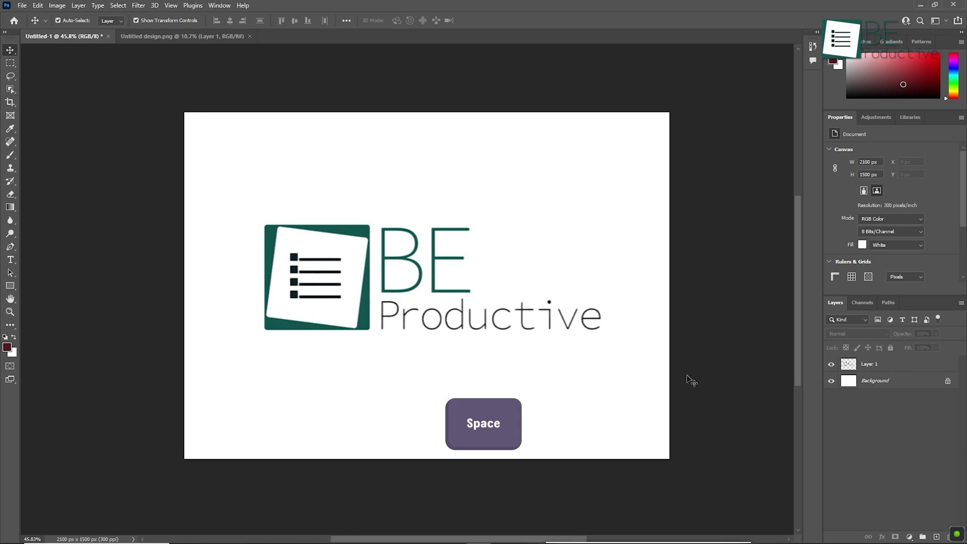
scroll(688, 377, down, 1)
scroll(691, 381, up, 1)
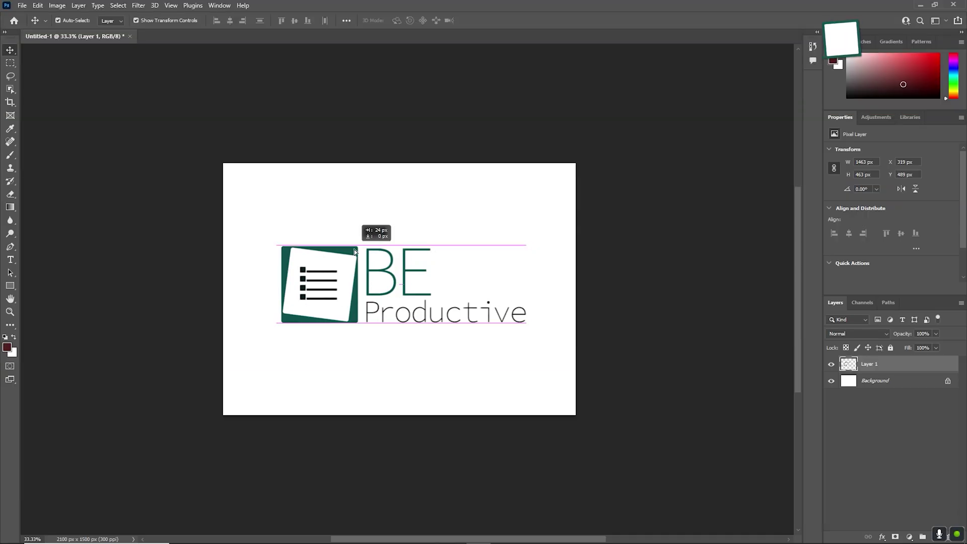
Step: Nudge the logo right, try the Crop tool, and check Image Size: 7 × 5 inches at 300 ppi
drag(355, 249, 349, 248)
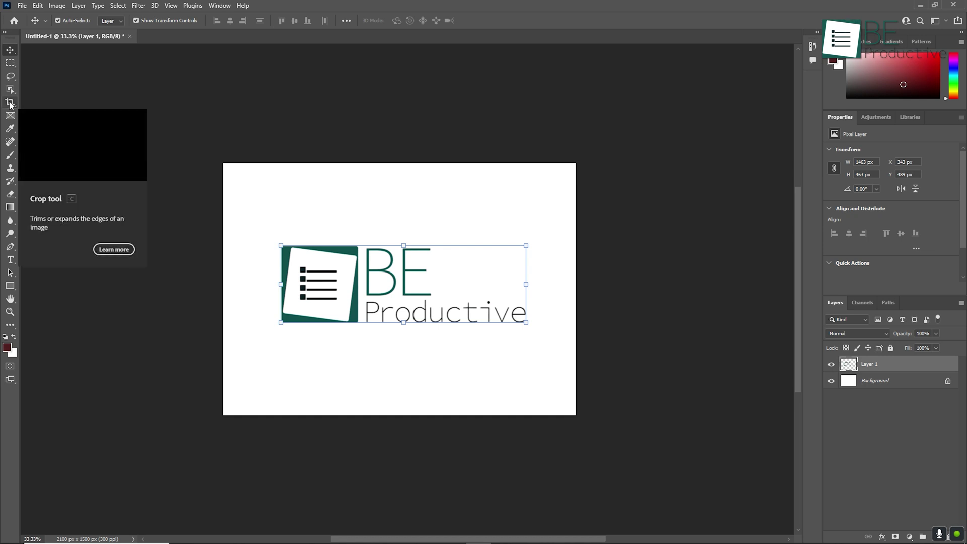
click(9, 103)
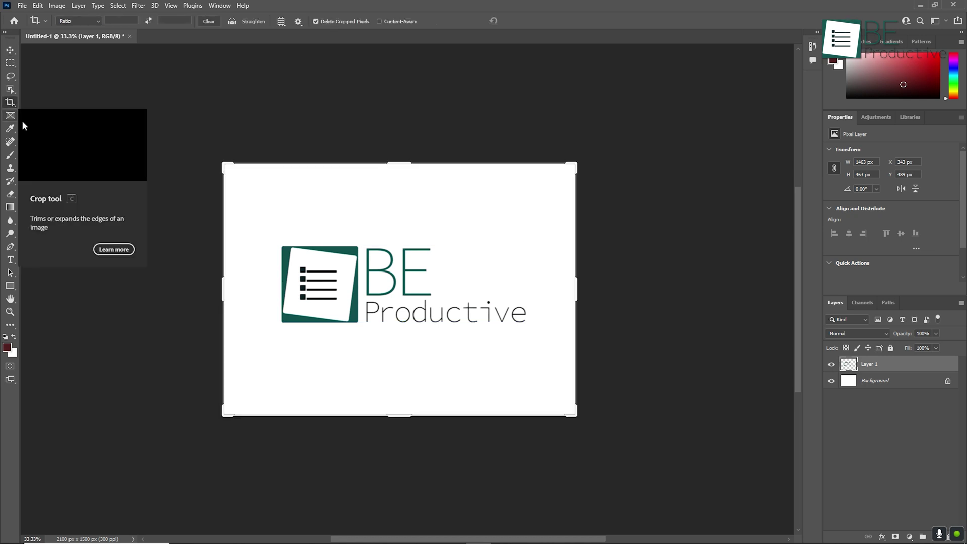
mouse_move(225, 165)
mouse_down()
mouse_move(254, 188)
mouse_move(225, 169)
mouse_up()
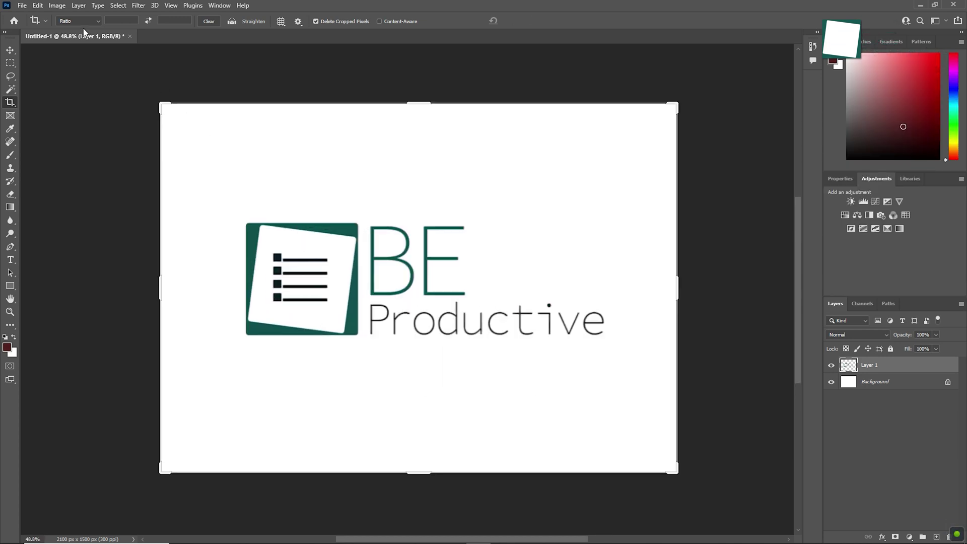
click(57, 6)
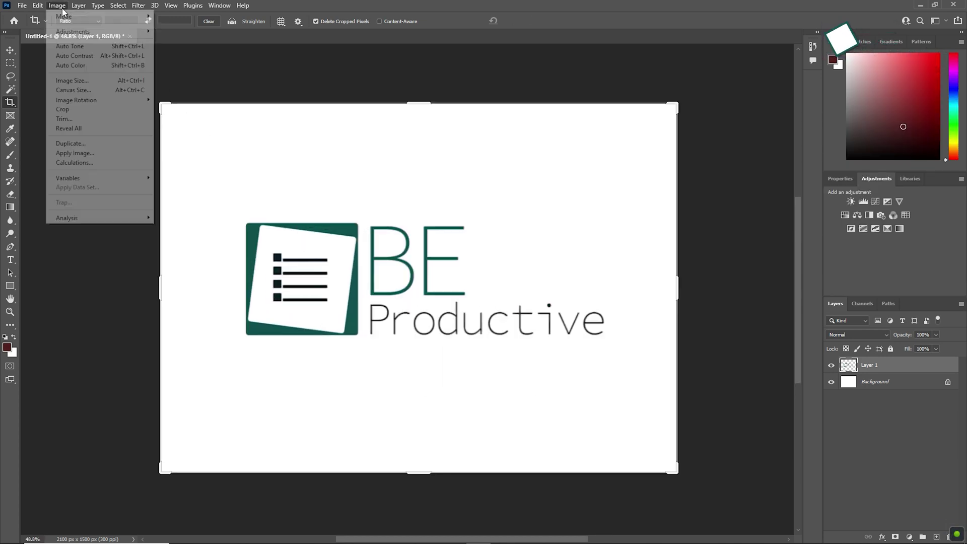
click(92, 83)
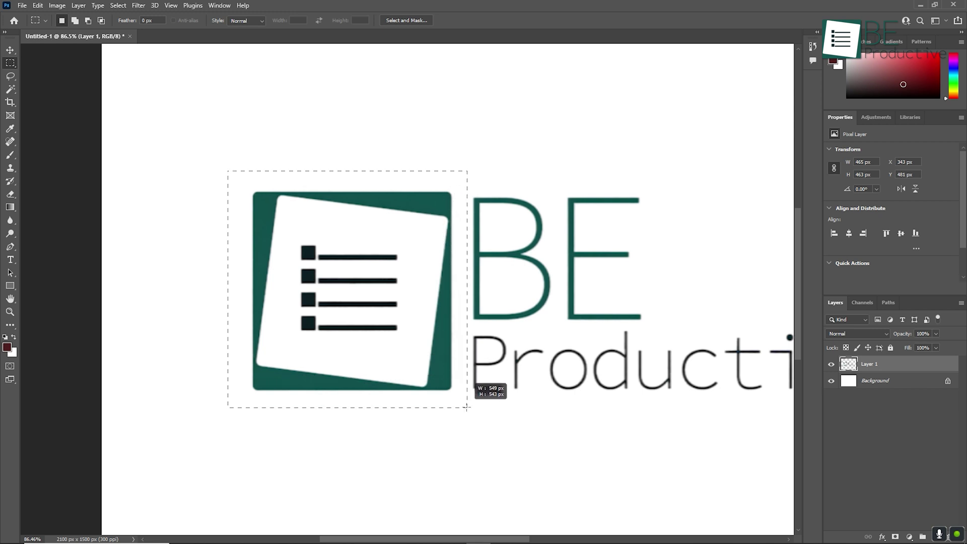
Step: Draw a Rectangular Marquee selection around the whole BE Productive logo, then deselect and fit the canvas
drag(526, 408, 717, 409)
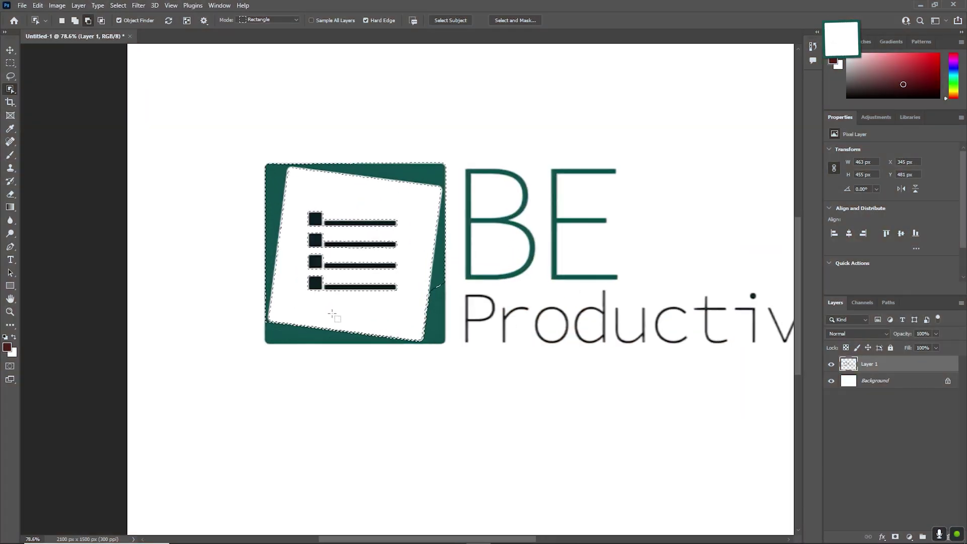
scroll(347, 302, up, 2)
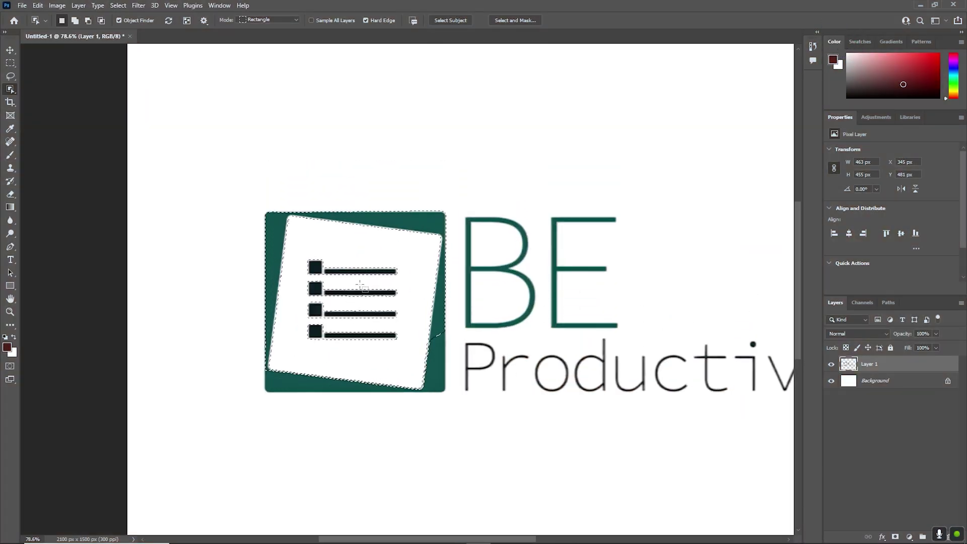
scroll(341, 347, up, 3)
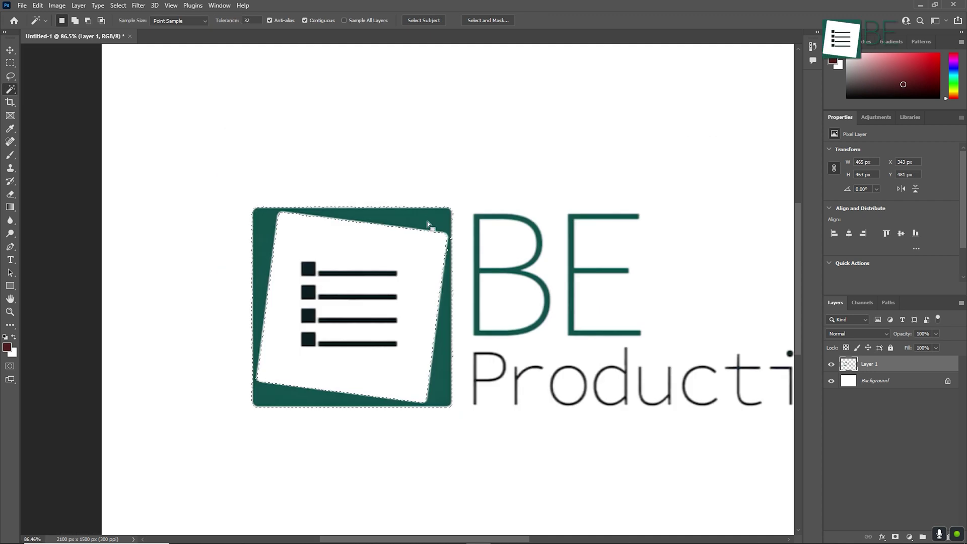
key(m)
scroll(302, 252, down, 1)
drag(228, 171, 805, 412)
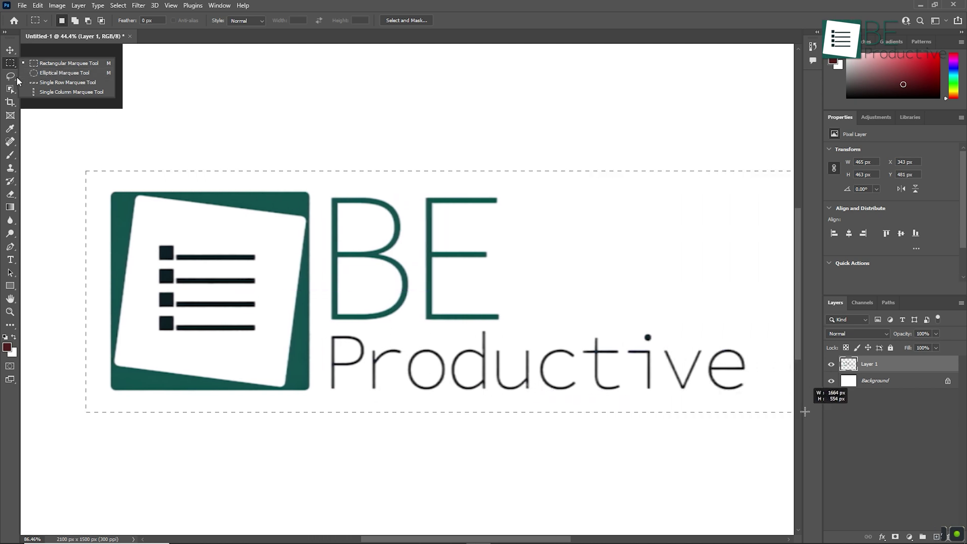
key(ctrl+d)
key(ctrl+0)
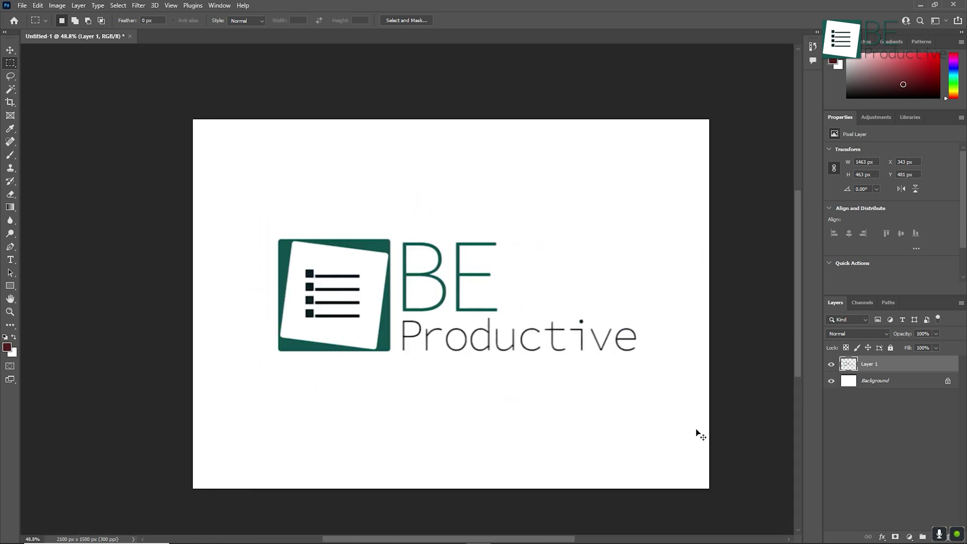
Step: Add a Brightness/Contrast adjustment layer at brightness 85 and delete the Modify Hue/Saturation Layer history step
key(a)
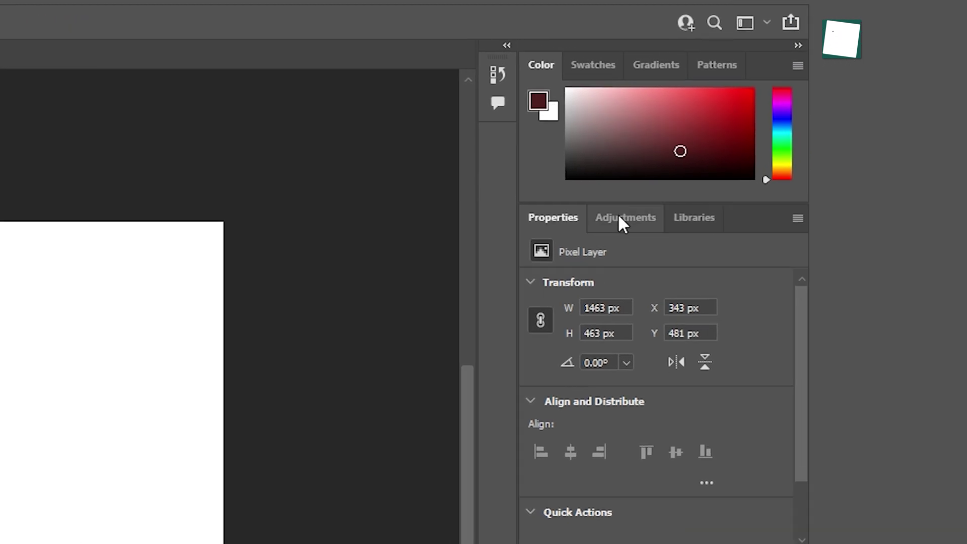
click(619, 217)
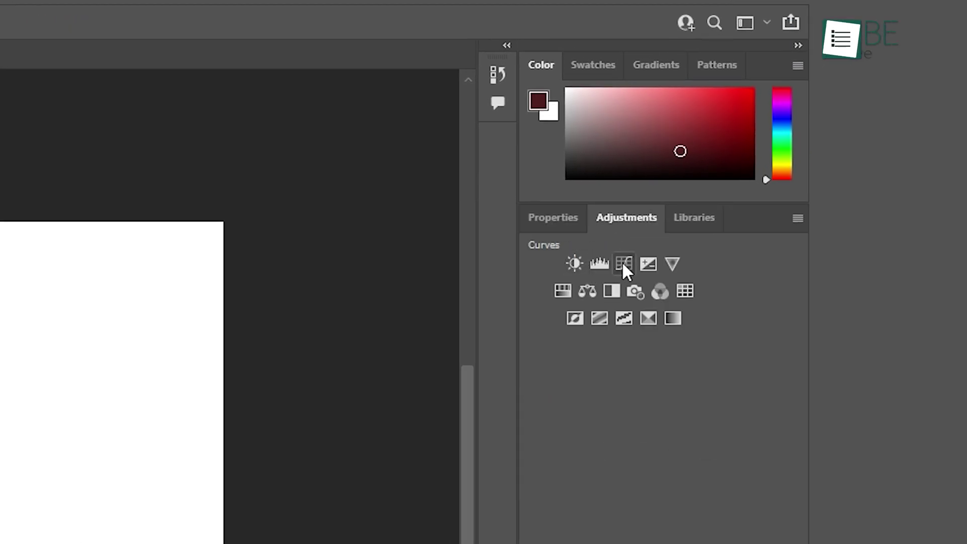
click(574, 263)
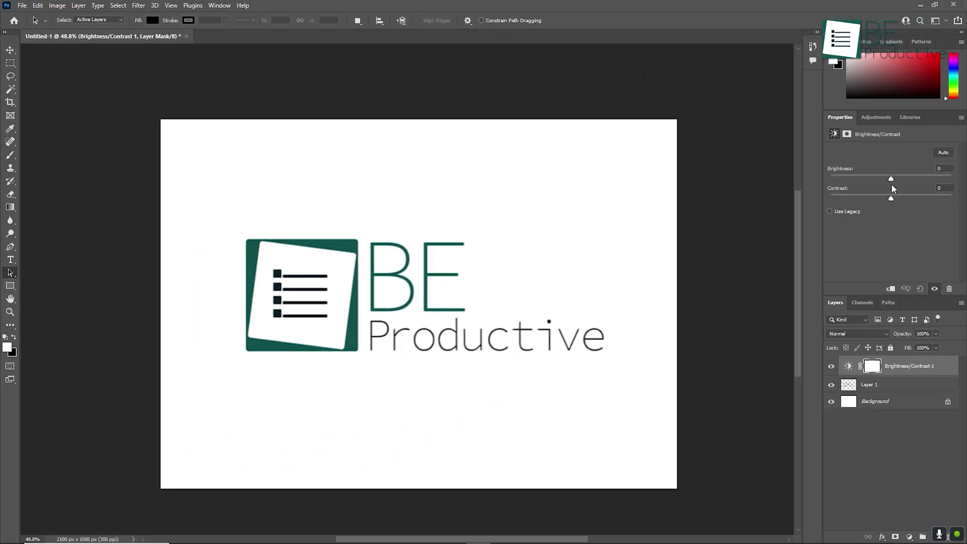
mouse_move(893, 182)
mouse_down()
mouse_move(927, 181)
mouse_move(893, 180)
mouse_up()
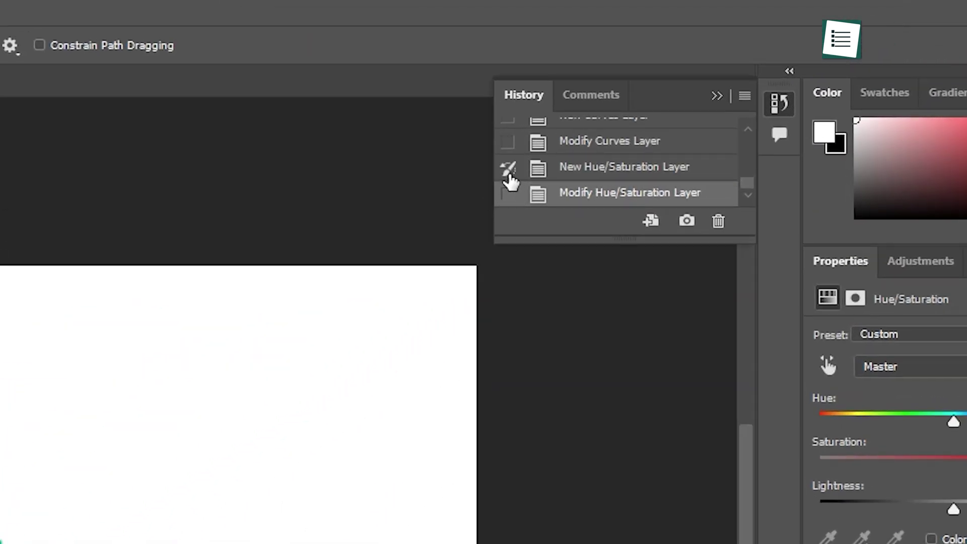
click(718, 221)
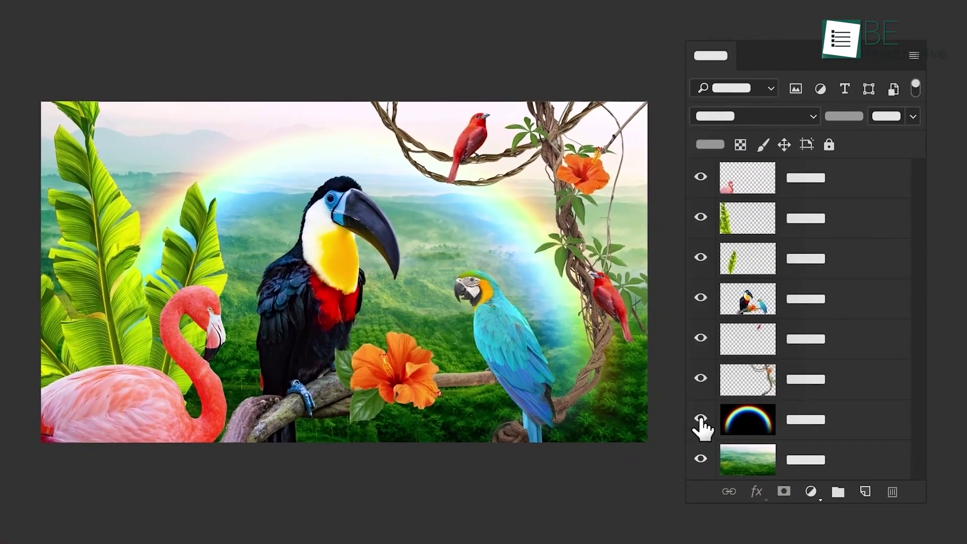
Step: Move the flamingo layer beneath the leaf layer in the tropical collage
click(701, 420)
click(700, 419)
drag(839, 190, 848, 248)
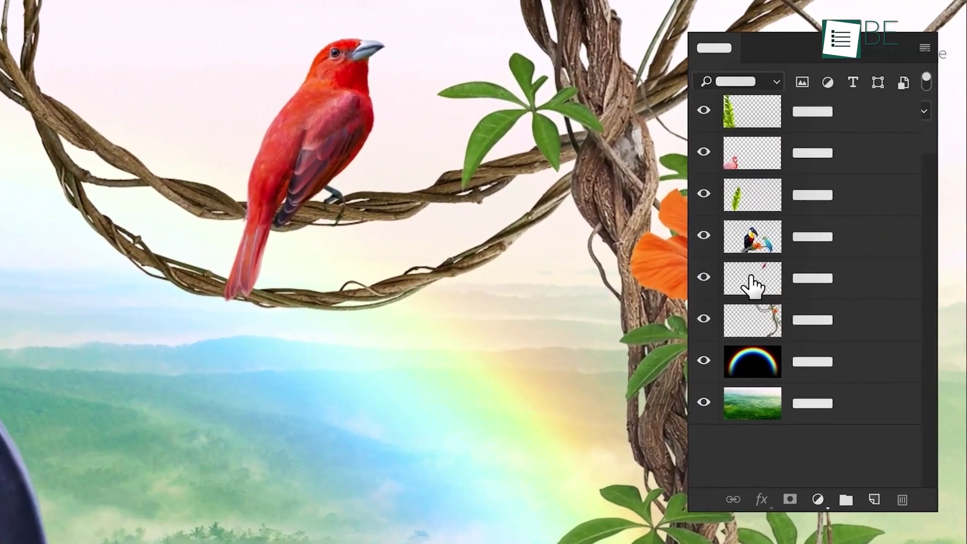
click(751, 282)
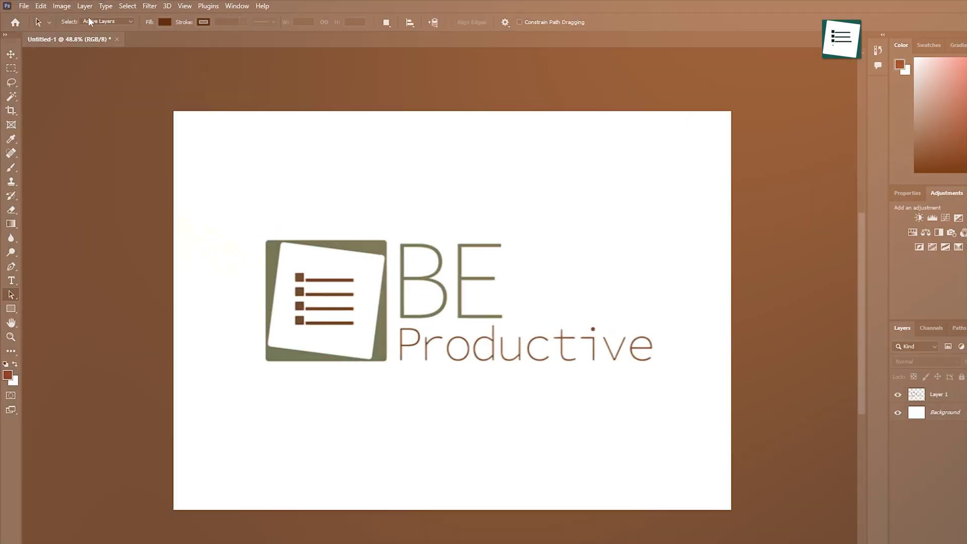
Step: Create a new empty Layer 2, move it above Layer 1, and hide Layer 1
click(87, 7)
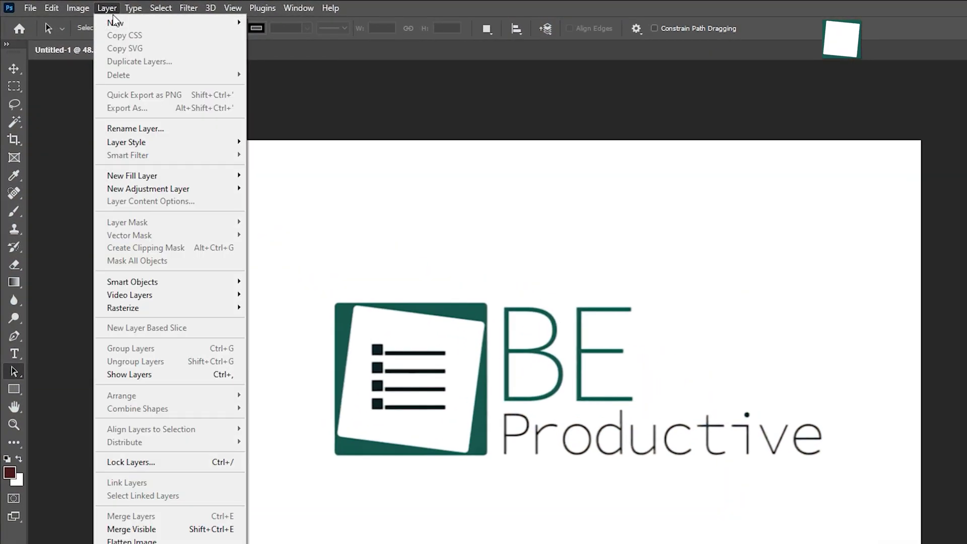
mouse_move(187, 26)
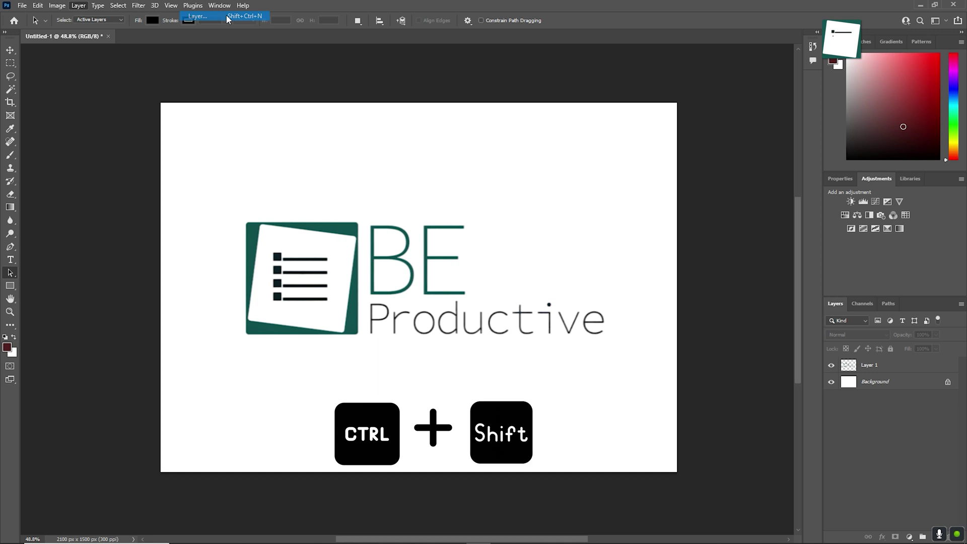
key(Return)
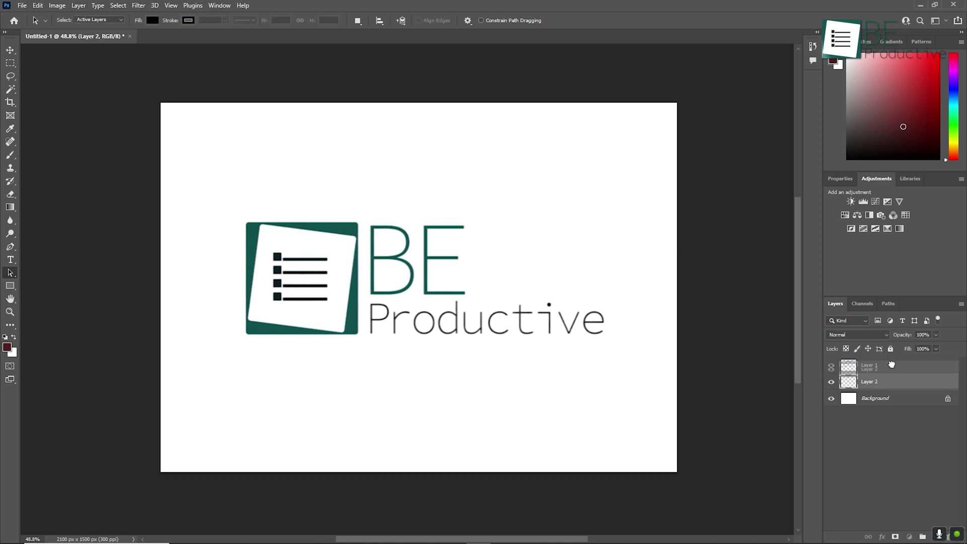
drag(894, 384, 894, 370)
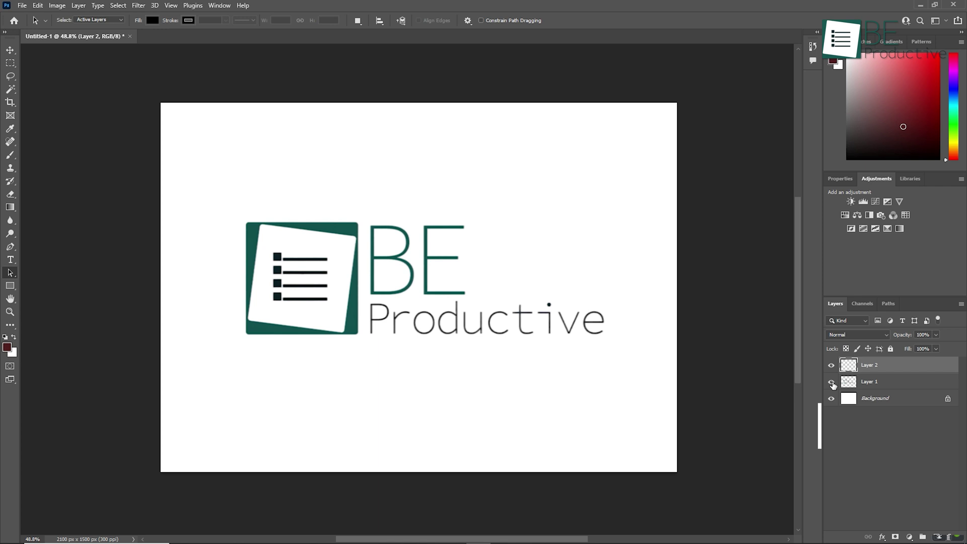
click(831, 382)
click(832, 382)
click(832, 382)
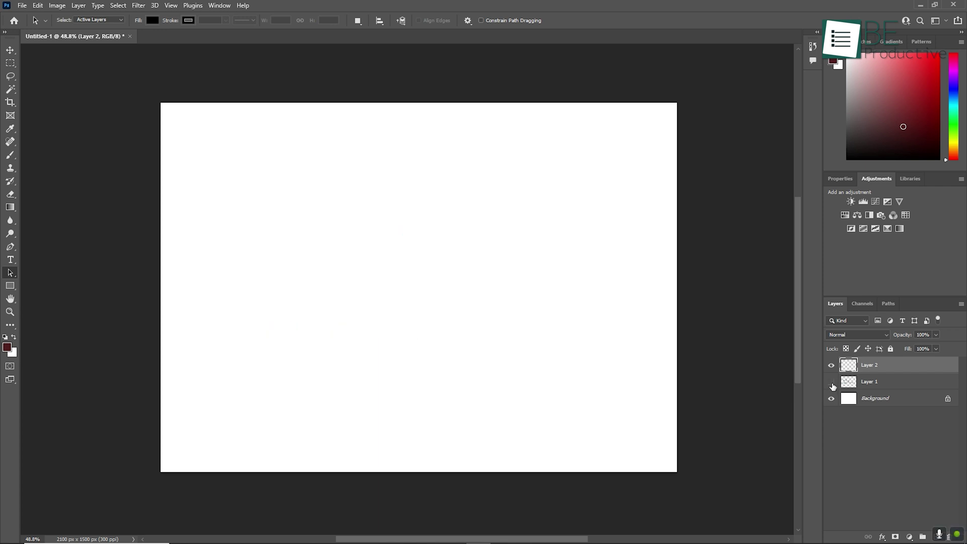
click(831, 383)
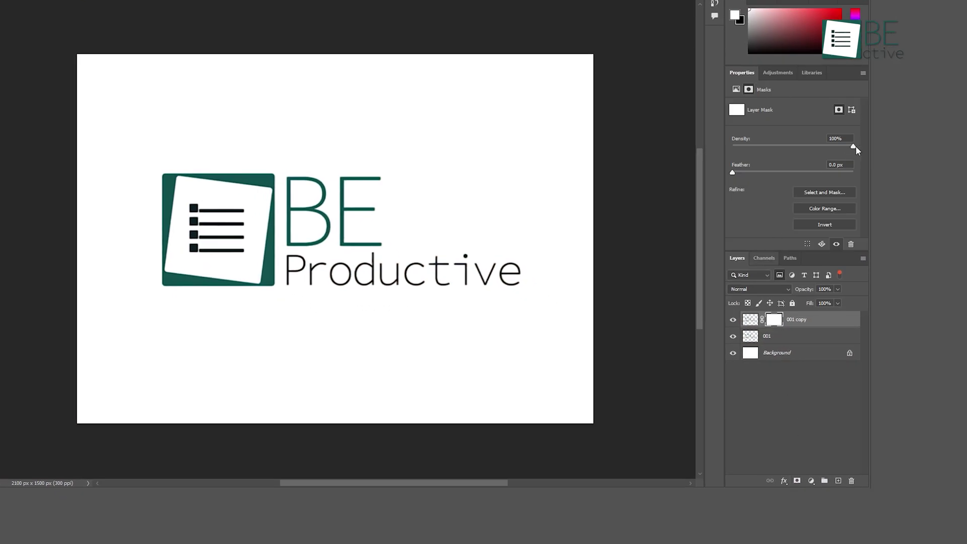
Step: Lower the 001 copy layer's mask density to 64%
drag(855, 147, 810, 146)
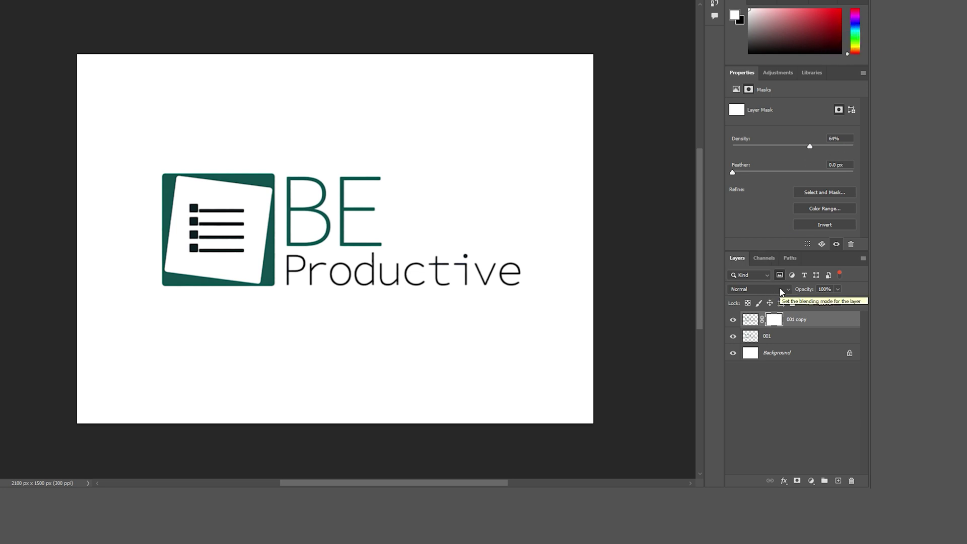
click(751, 322)
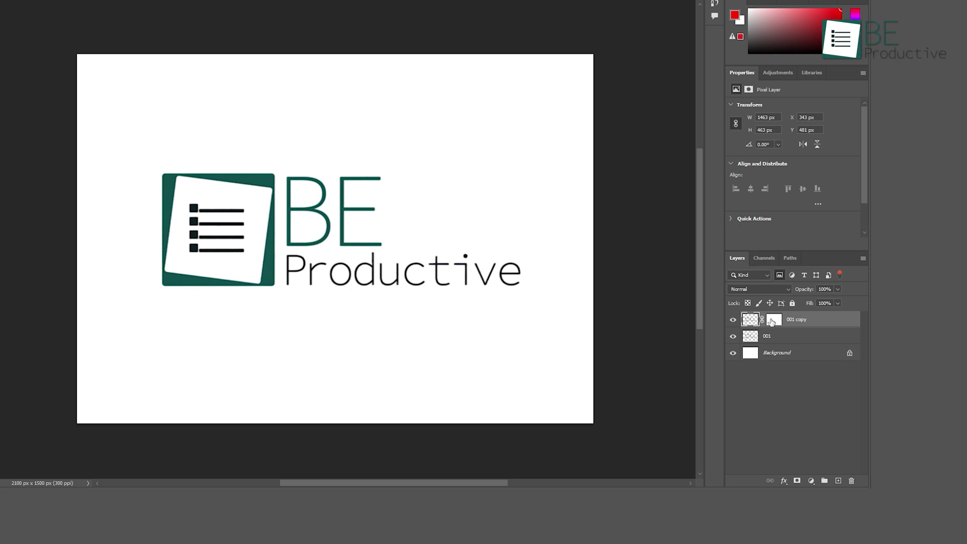
drag(771, 322, 763, 305)
Step: Set the 001 copy layer's blend mode to Multiply and toggle its visibility to compare
click(768, 286)
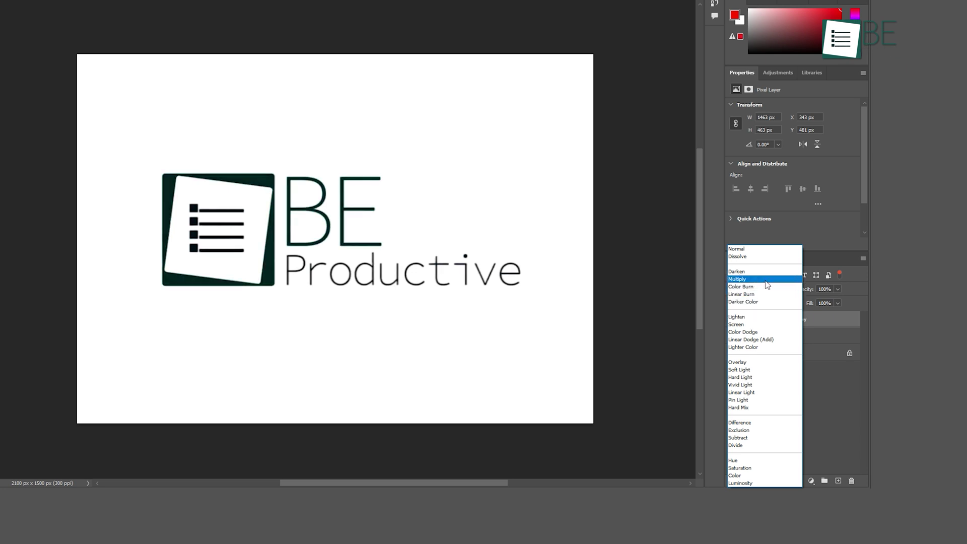
click(767, 280)
click(734, 320)
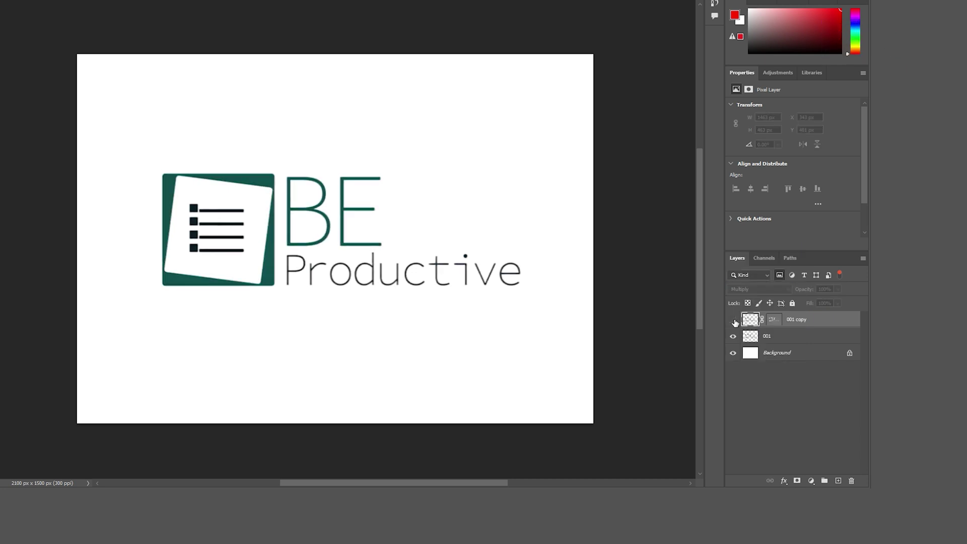
click(734, 320)
click(734, 320)
click(734, 321)
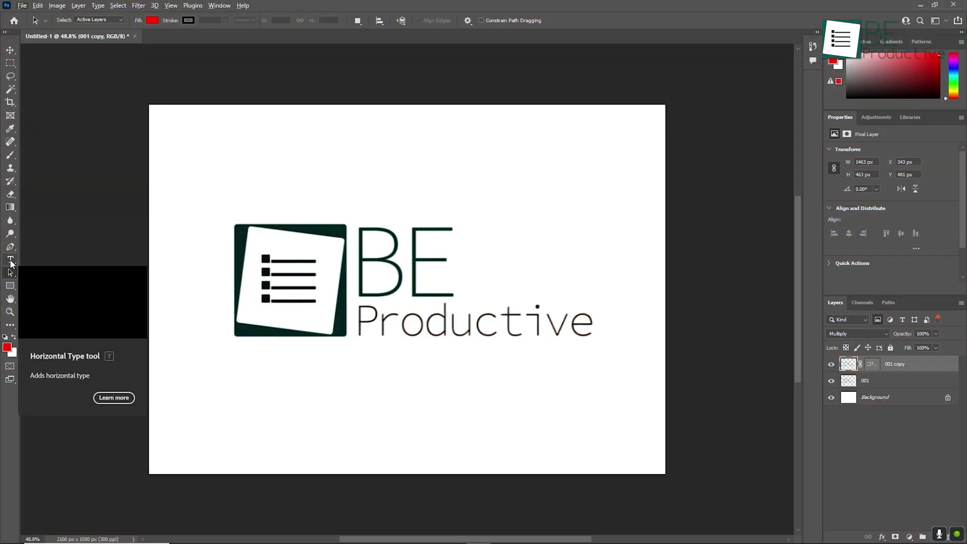
Step: Add a horizontal text layer reading BE PRODUCTIVE above the logo
click(10, 261)
click(45, 261)
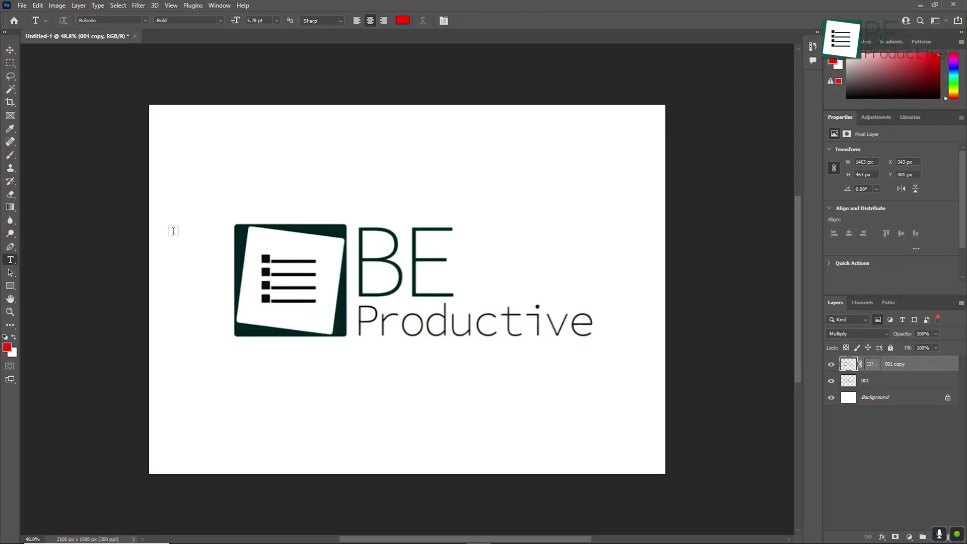
click(382, 160)
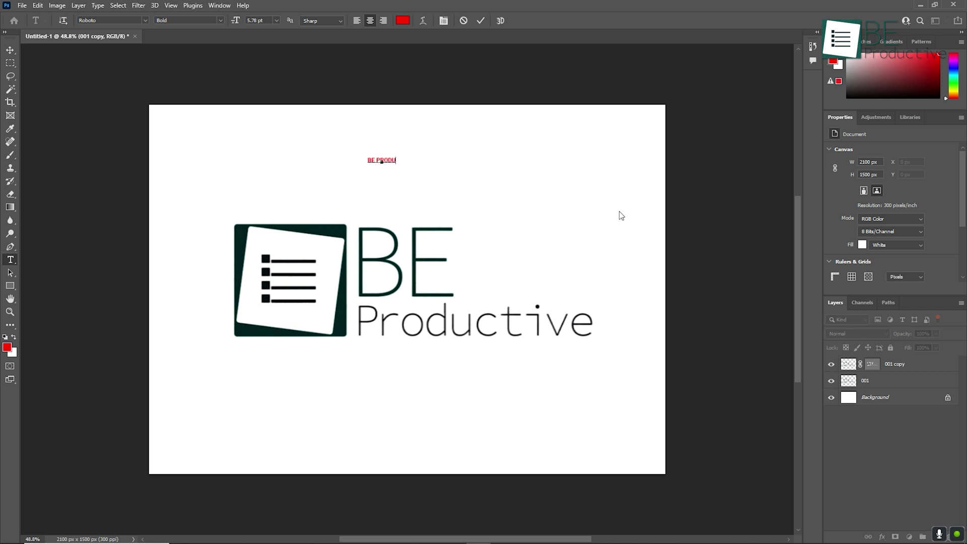
text(CTIVE)
key(ctrl+plus)
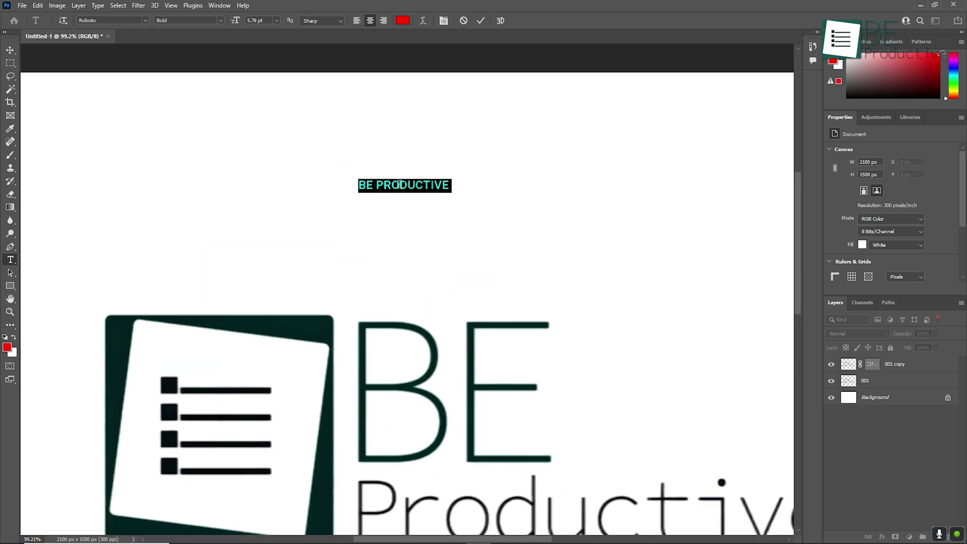
Step: Set the title's anti-aliasing to Smooth and warp it with the Arch style
right_click(400, 185)
click(434, 327)
right_click(399, 185)
click(443, 377)
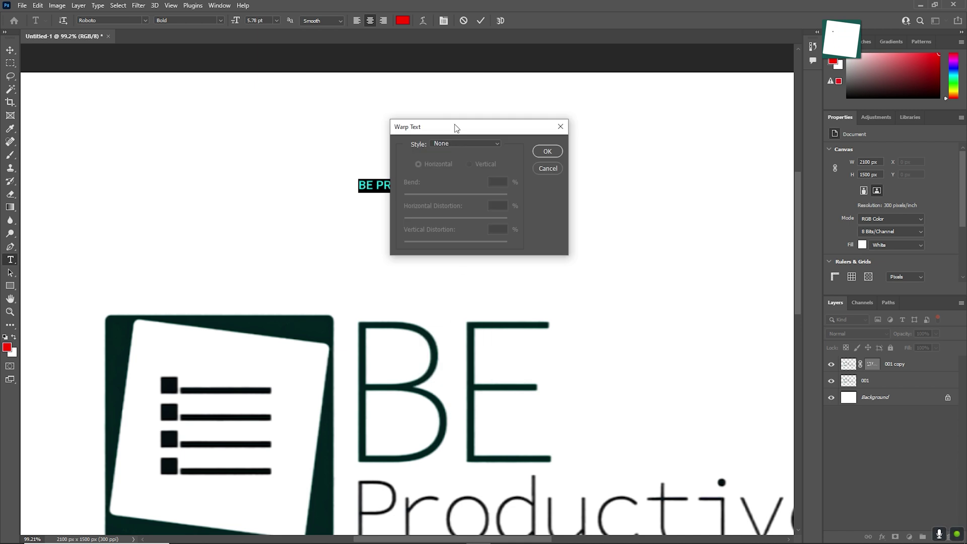
drag(456, 128, 620, 116)
click(645, 131)
click(635, 200)
click(713, 140)
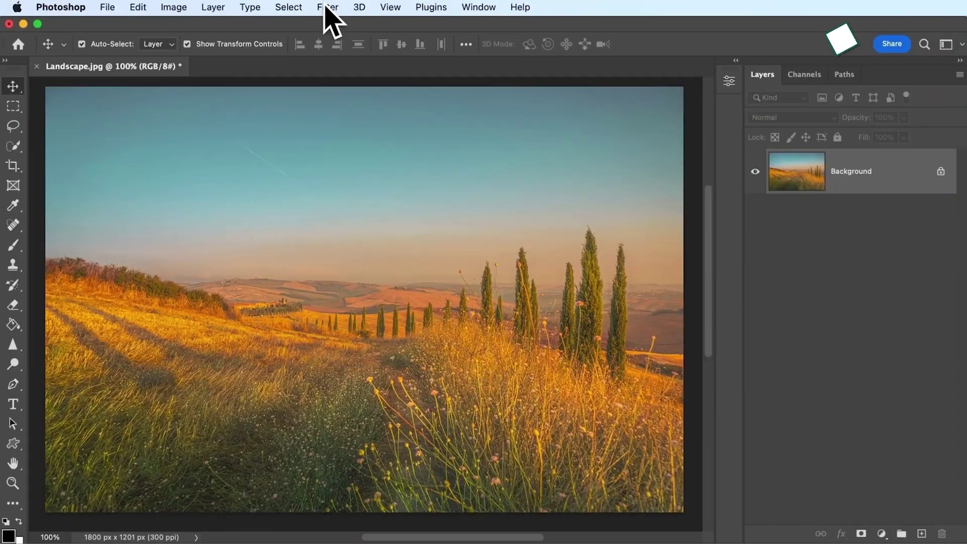
Step: Apply the Oil Paint filter to the landscape photo
click(327, 7)
mouse_move(443, 285)
click(613, 331)
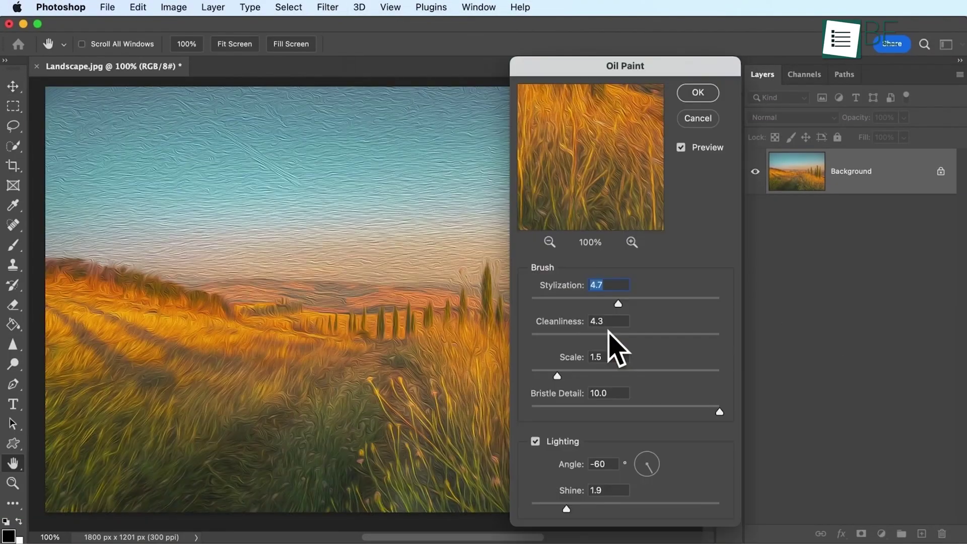
click(703, 95)
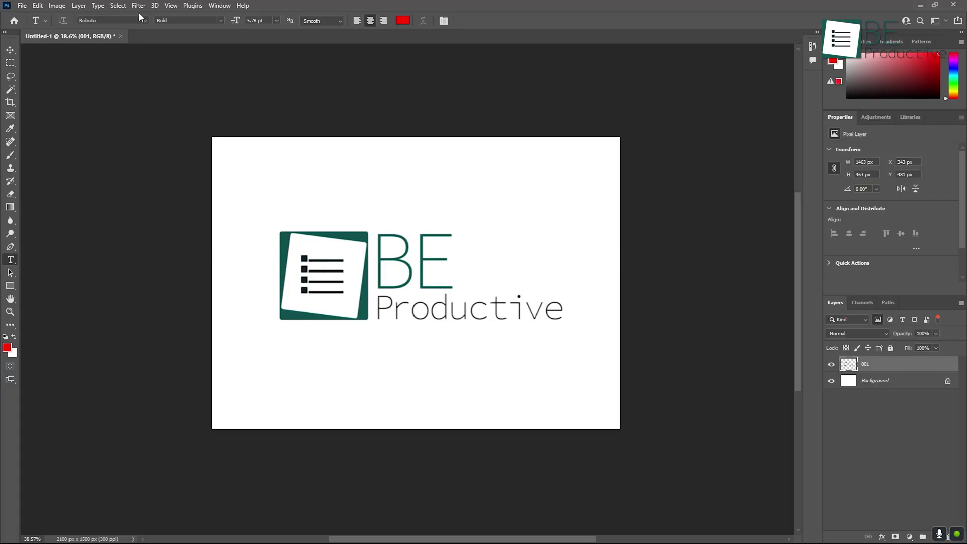
Step: Browse the Texture, Stylize and Sketch groups in the Filter Gallery
click(138, 7)
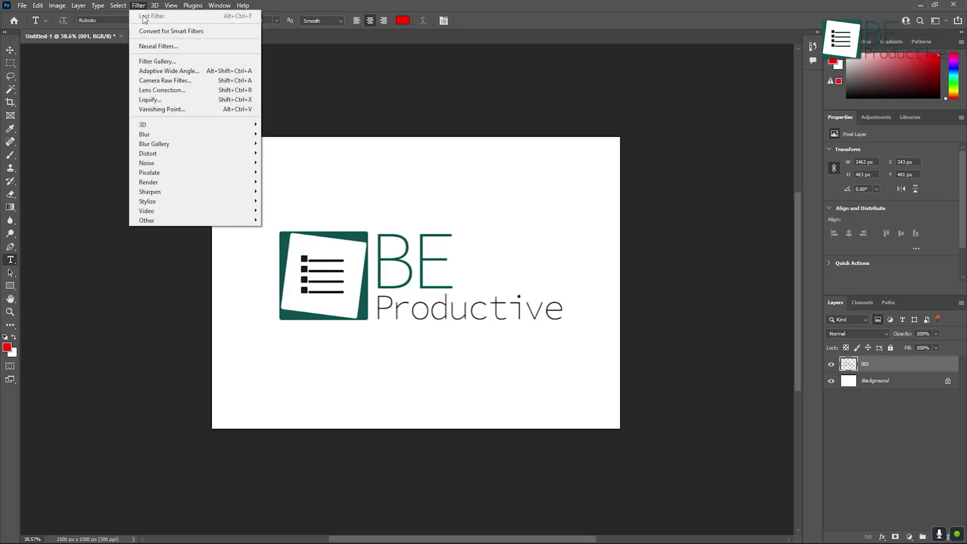
click(204, 63)
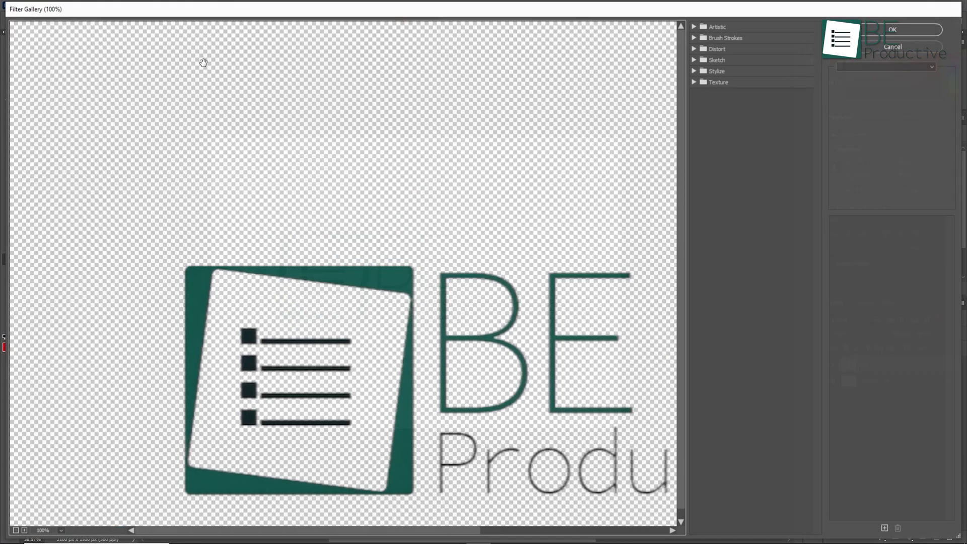
click(694, 82)
click(695, 70)
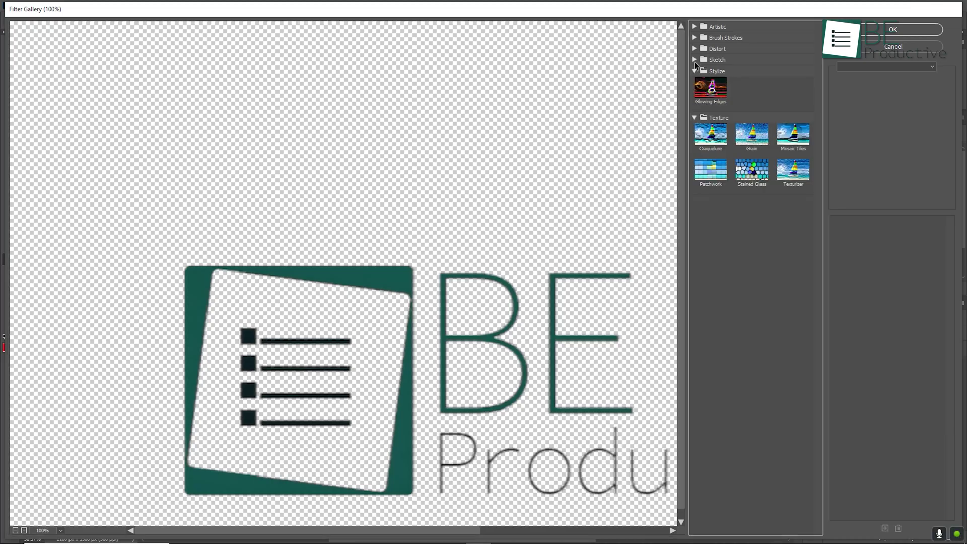
click(694, 60)
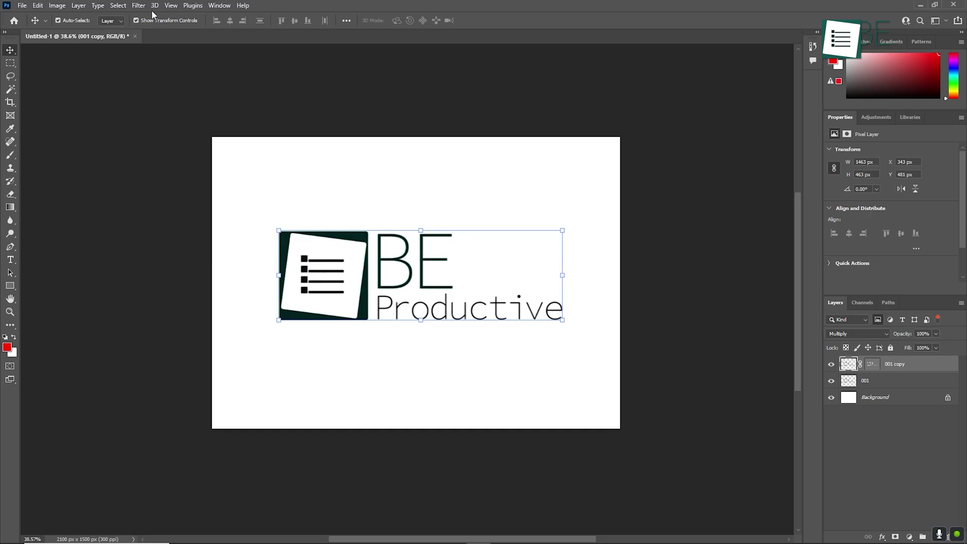
Step: Convert the 001 logo layer for smart filters and apply Dust & Scratches at radius 77
click(139, 6)
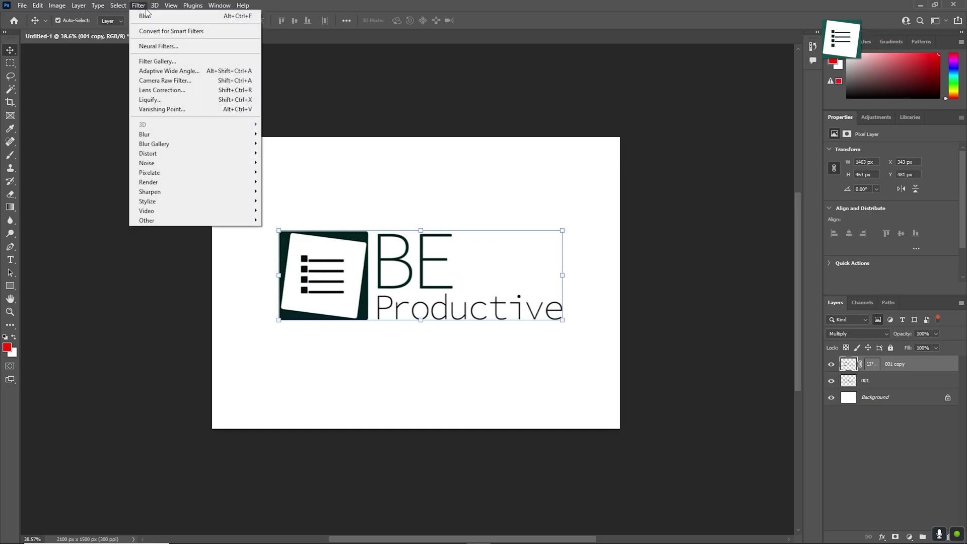
click(169, 31)
click(472, 209)
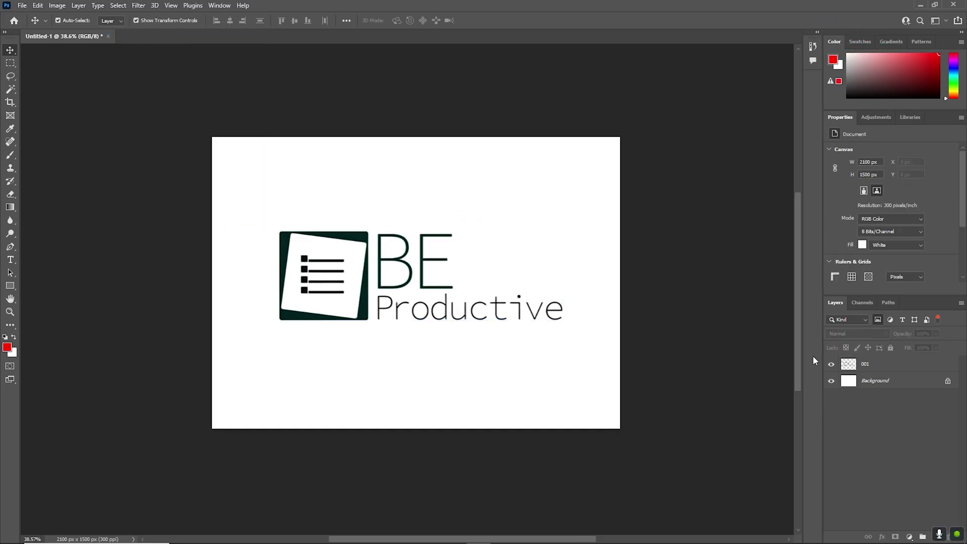
click(882, 364)
click(139, 6)
mouse_move(201, 162)
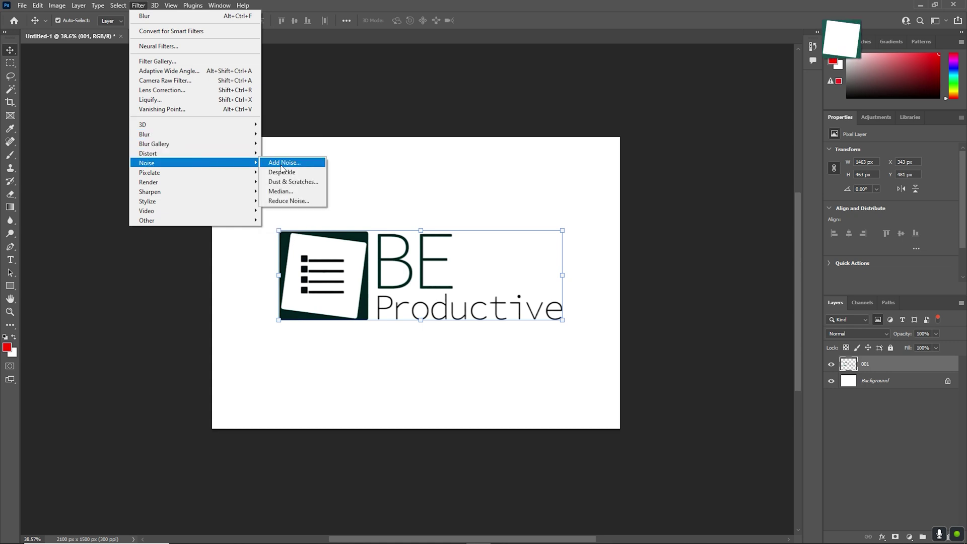
click(291, 181)
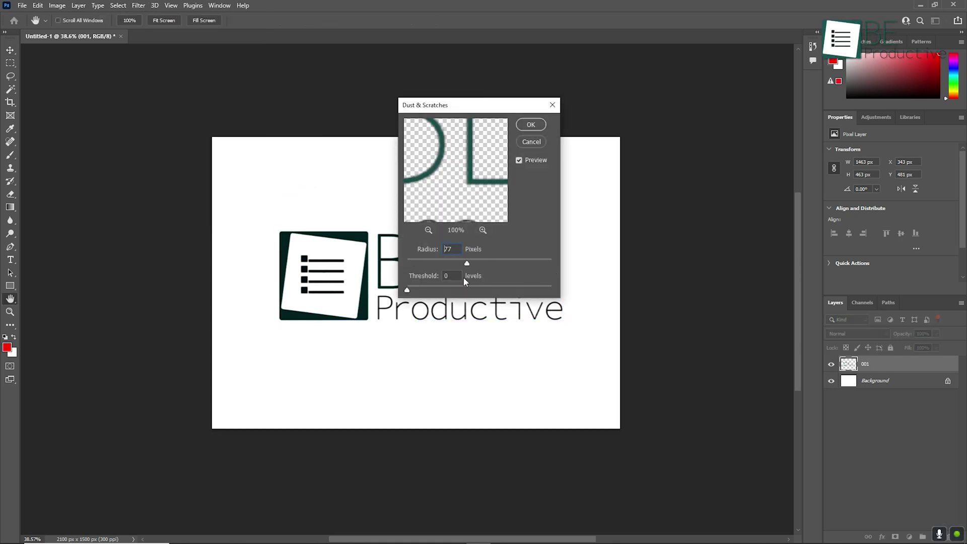
click(532, 125)
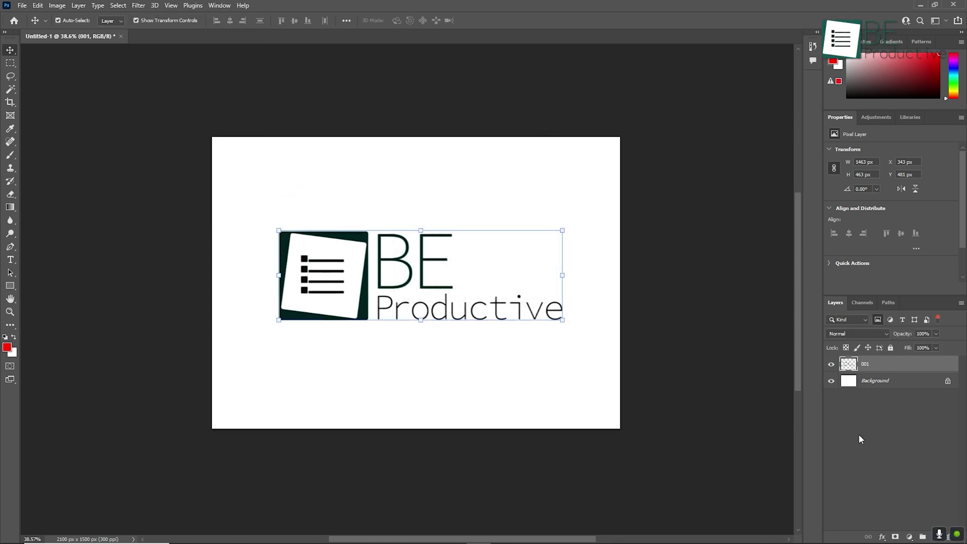
click(79, 5)
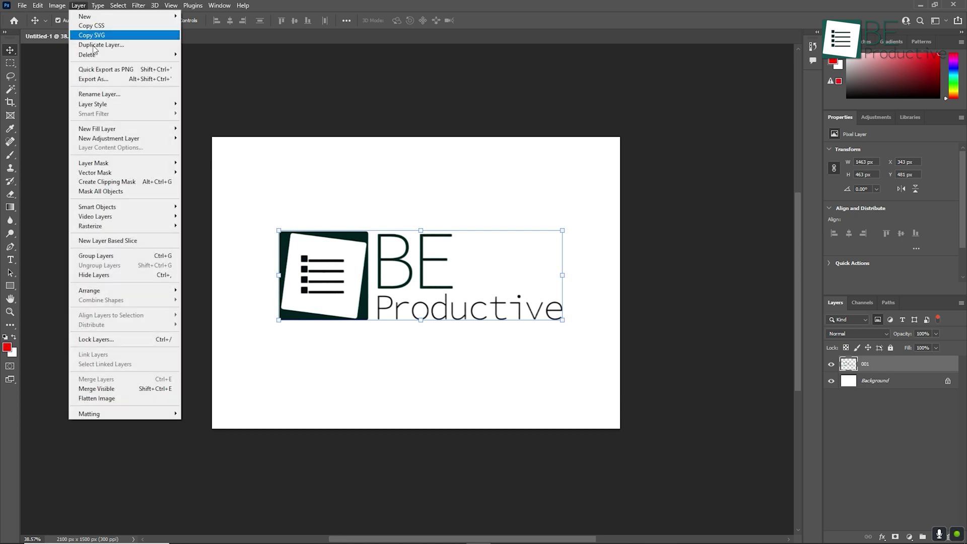
Step: Display the Layer > Layer Style submenu in the logo document
mouse_move(100, 107)
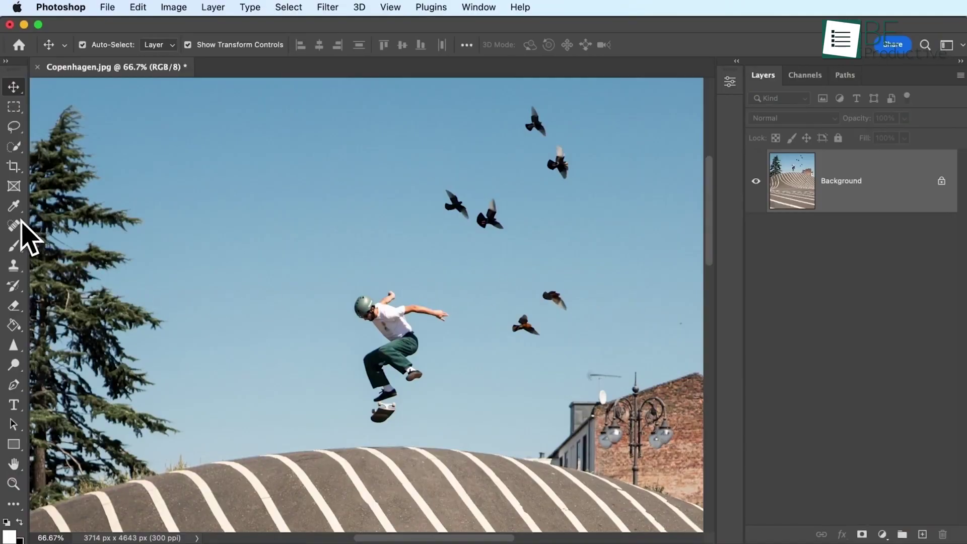
Step: Spot-heal the two birds out of the skate photo's sky
click(21, 224)
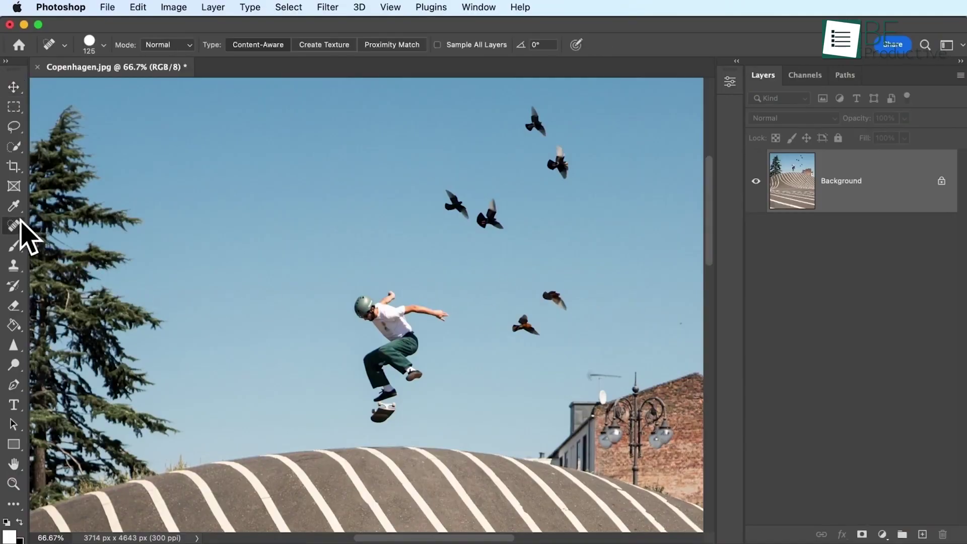
mouse_move(446, 212)
mouse_down()
mouse_move(443, 201)
mouse_move(459, 215)
mouse_move(506, 213)
mouse_move(503, 222)
mouse_up()
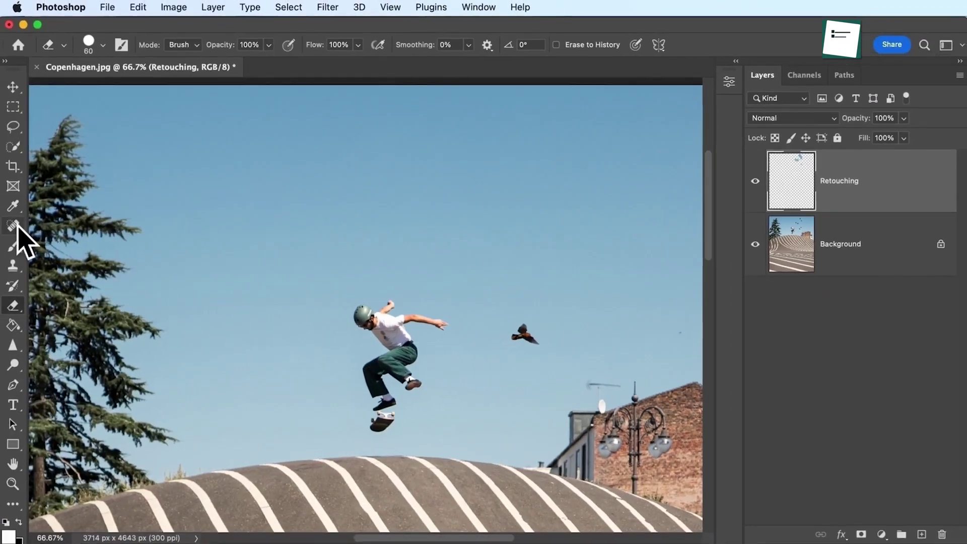
click(14, 226)
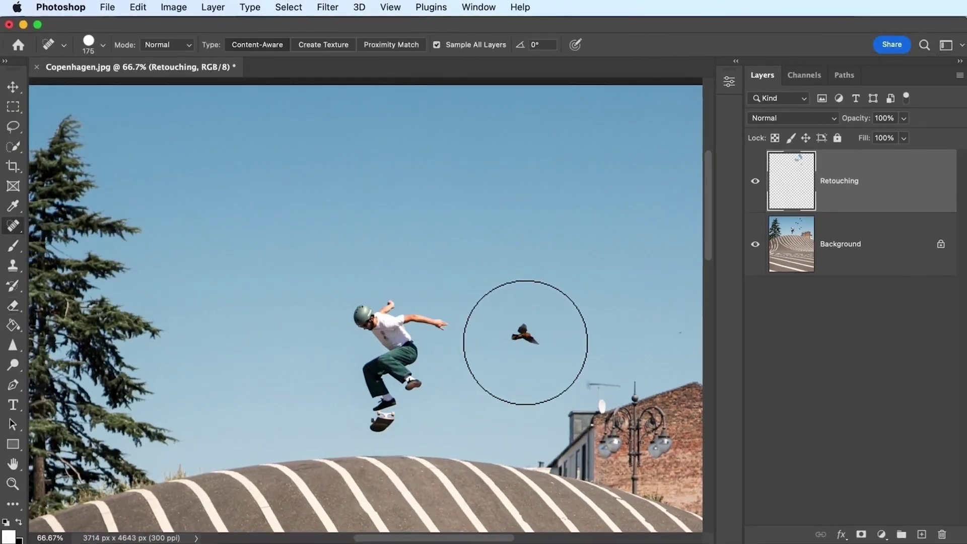
click(523, 330)
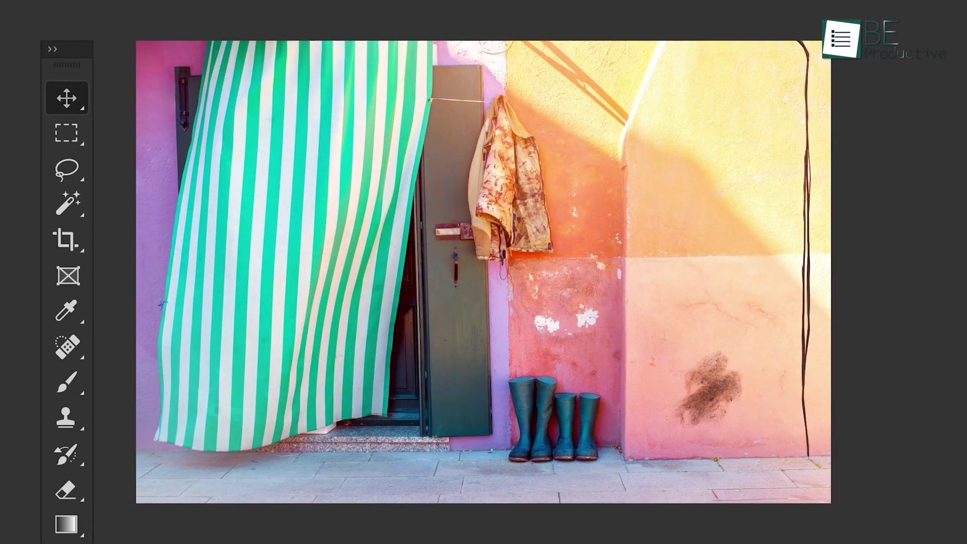
Step: Remove the dark wall stain, then the black cable with a smaller healing brush
click(73, 349)
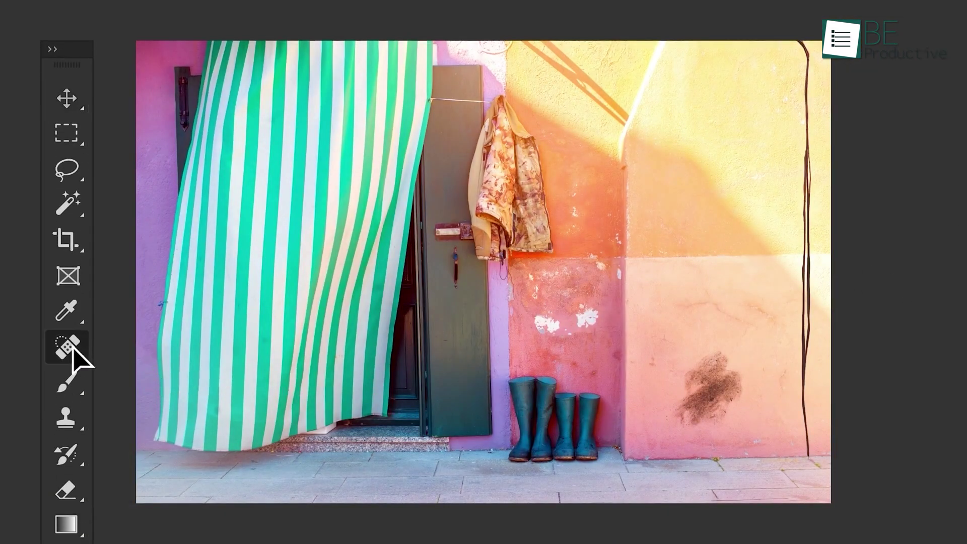
click(705, 389)
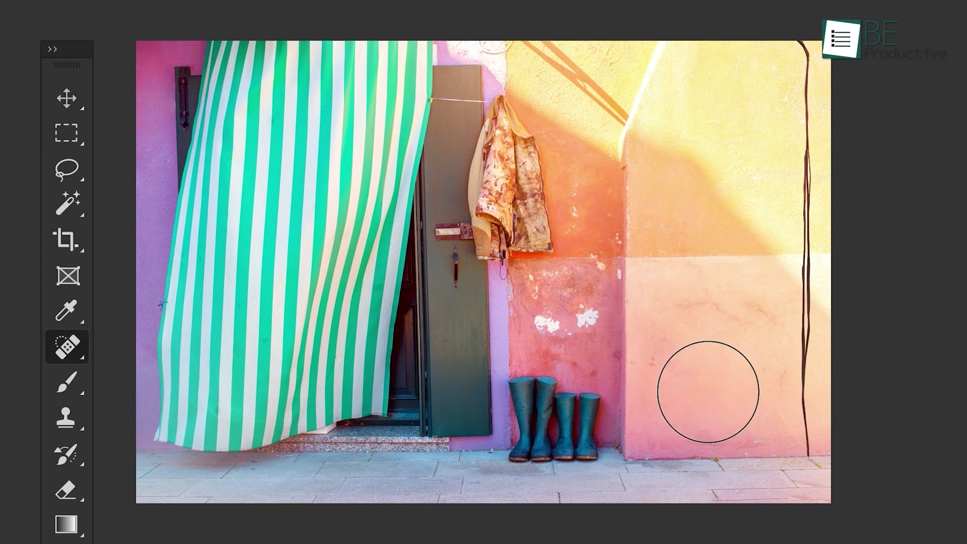
key(bracketleft)
key(bracketleft)
key(bracketleft)
key(bracketleft)
key(bracketleft)
drag(807, 446, 800, 43)
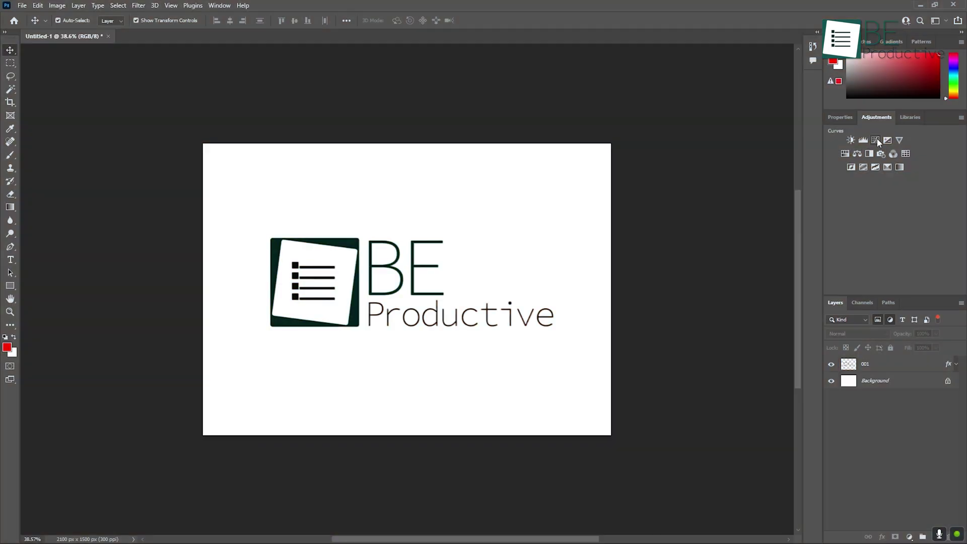
Step: Add a Curves adjustment layer and drag its white point down and back, making it Custom
click(877, 140)
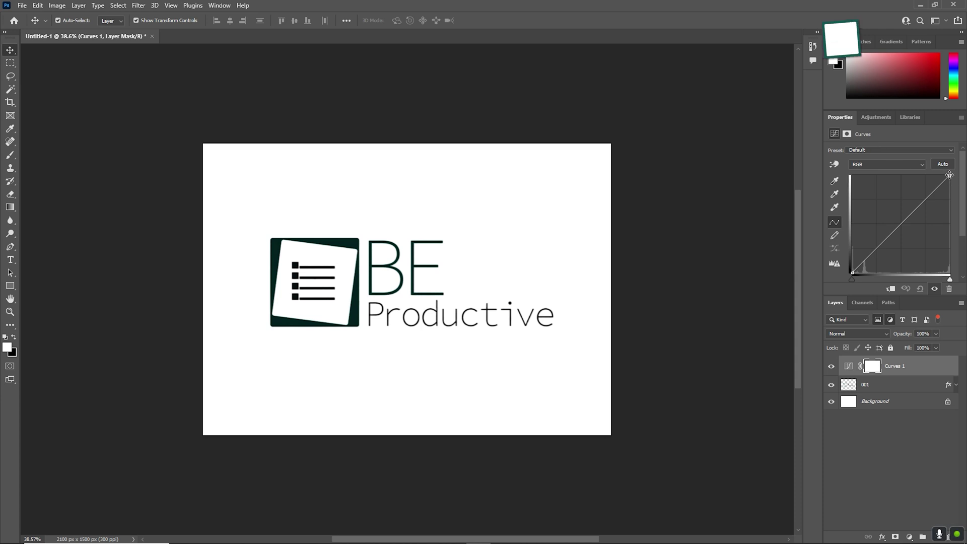
mouse_move(950, 174)
mouse_down()
mouse_move(950, 251)
mouse_move(952, 161)
mouse_up()
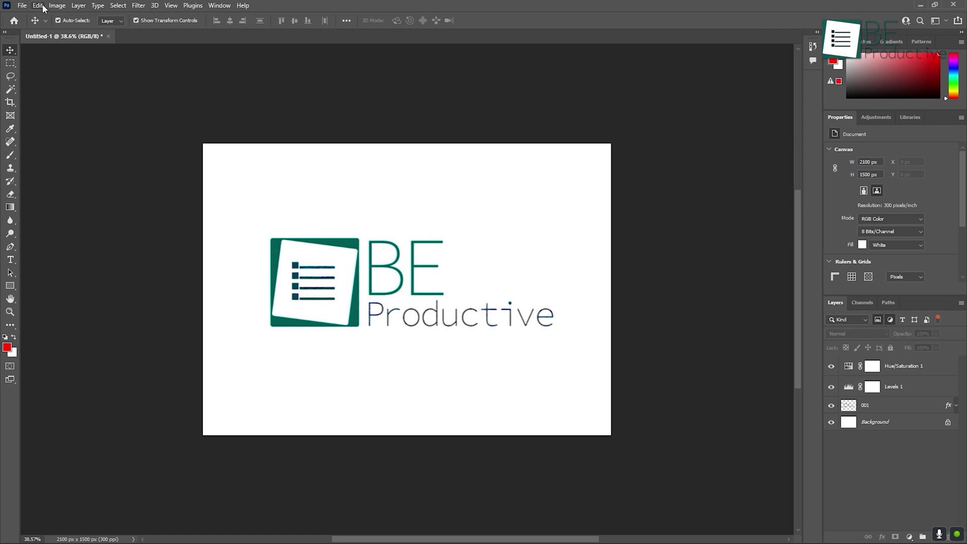
Step: Look through Keyboard Shortcuts and Menus, then switch to the Brush and Move tools
click(42, 7)
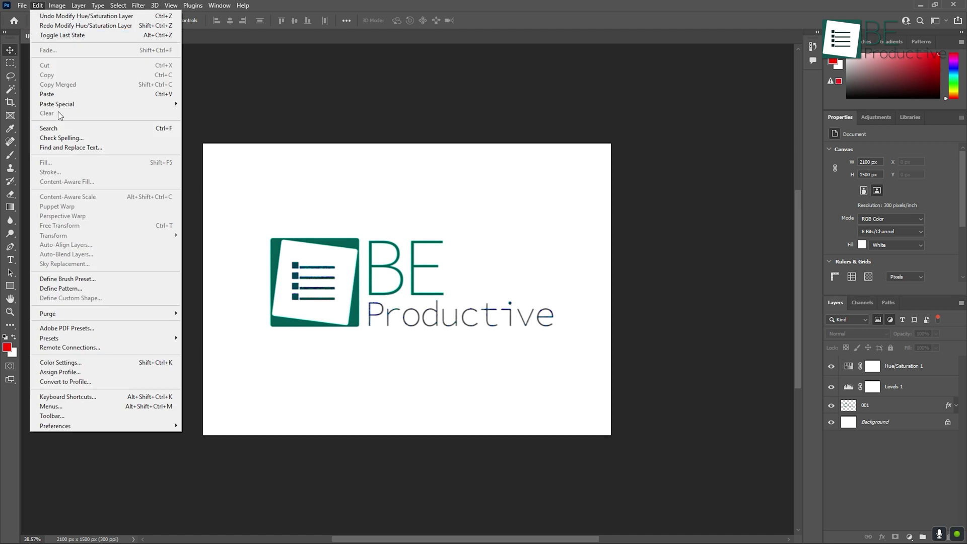
click(77, 398)
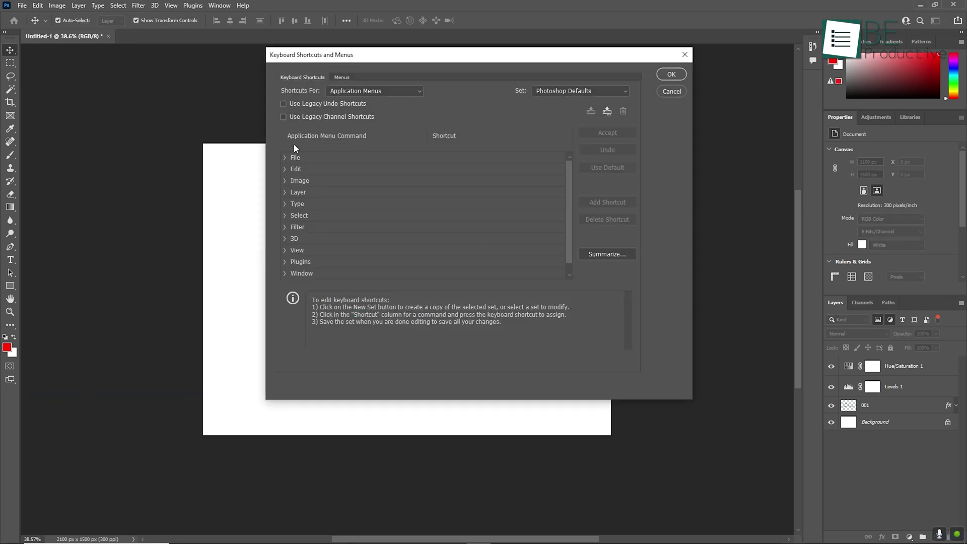
click(341, 78)
click(304, 77)
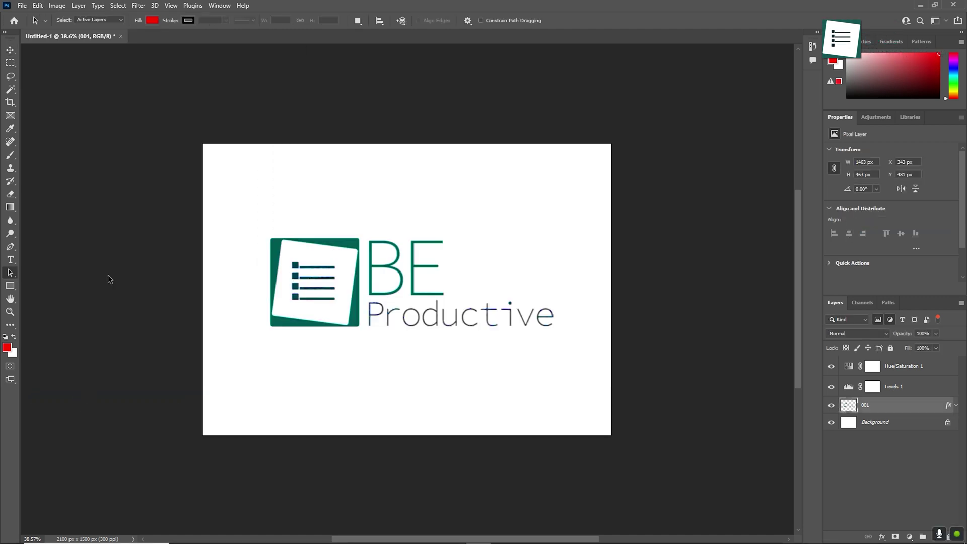
key(b)
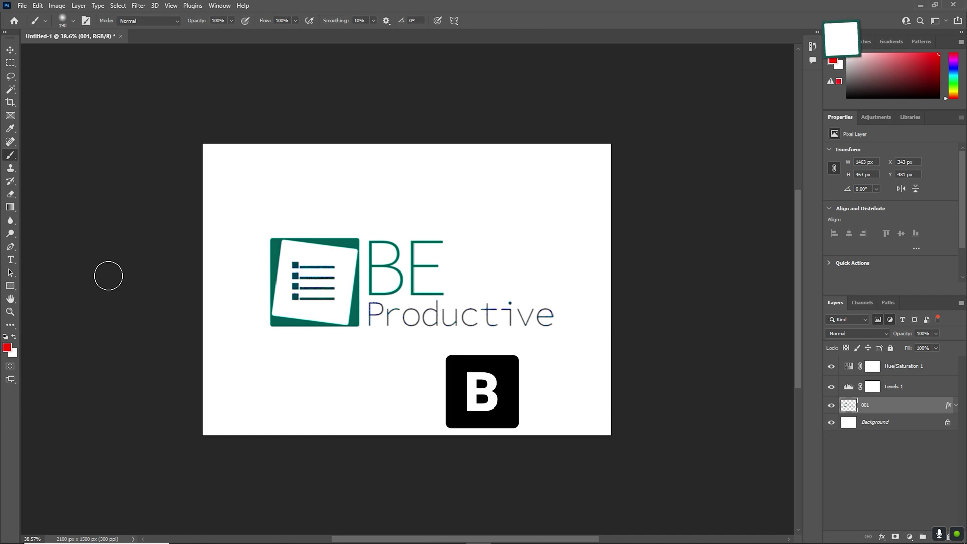
key(v)
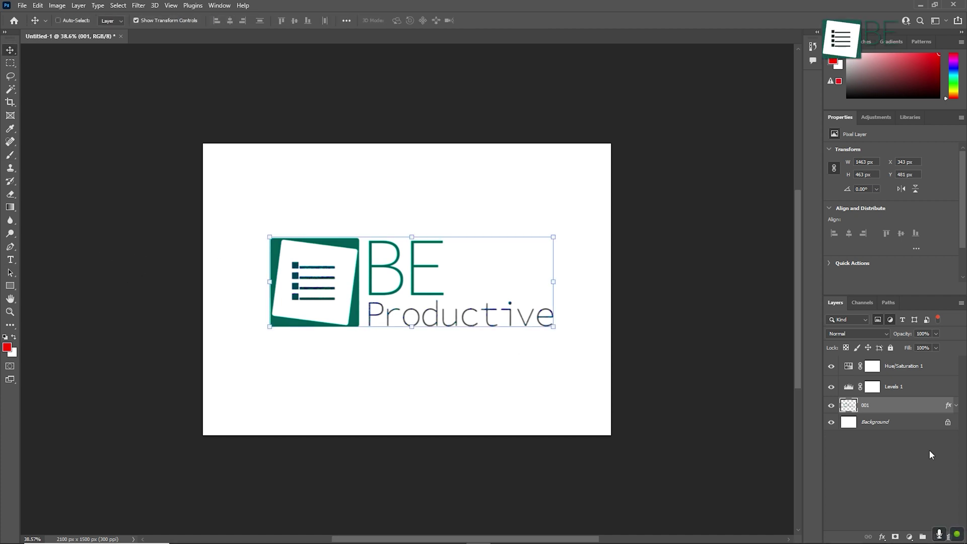
Step: Duplicate Levels 1 twice with Ctrl+J, creating Levels 1 copy and Levels 1 copy 2
click(894, 387)
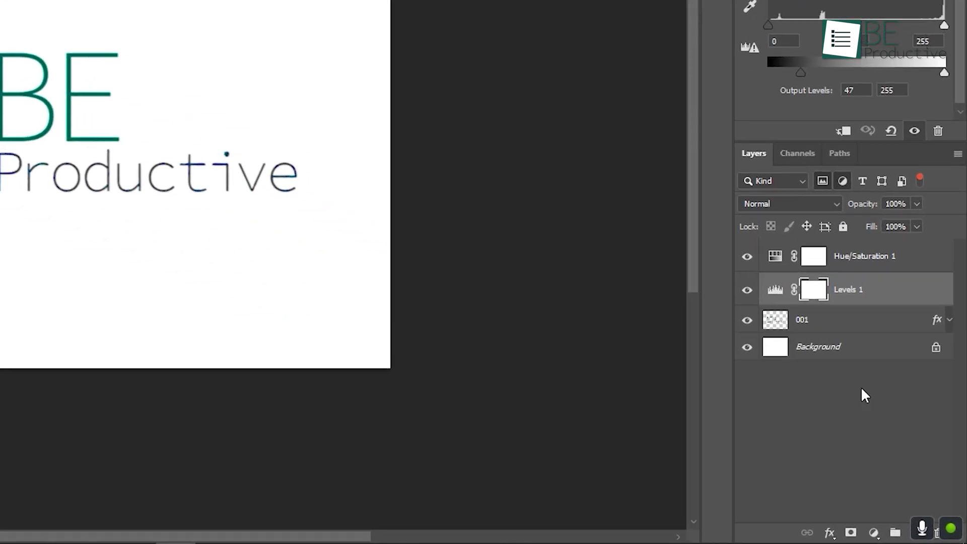
key(ctrl+j)
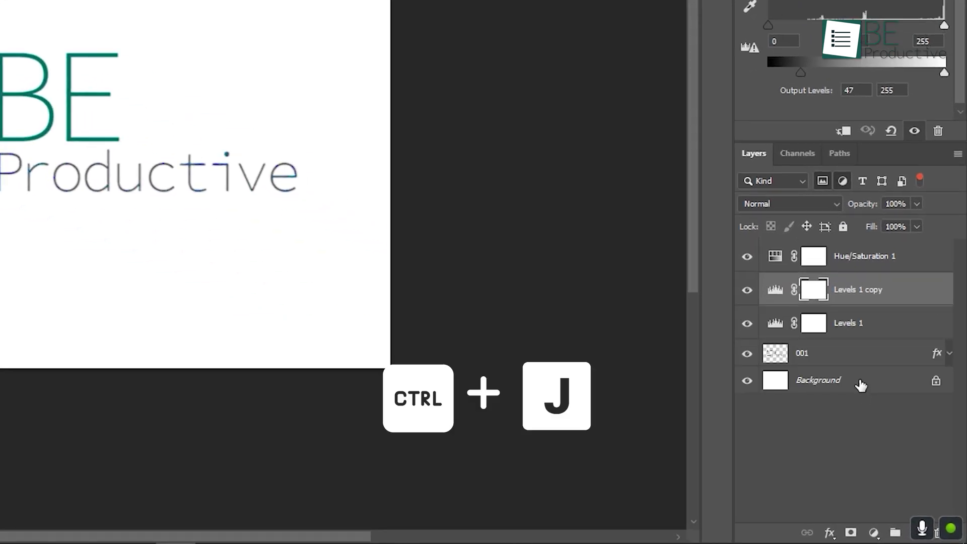
click(856, 329)
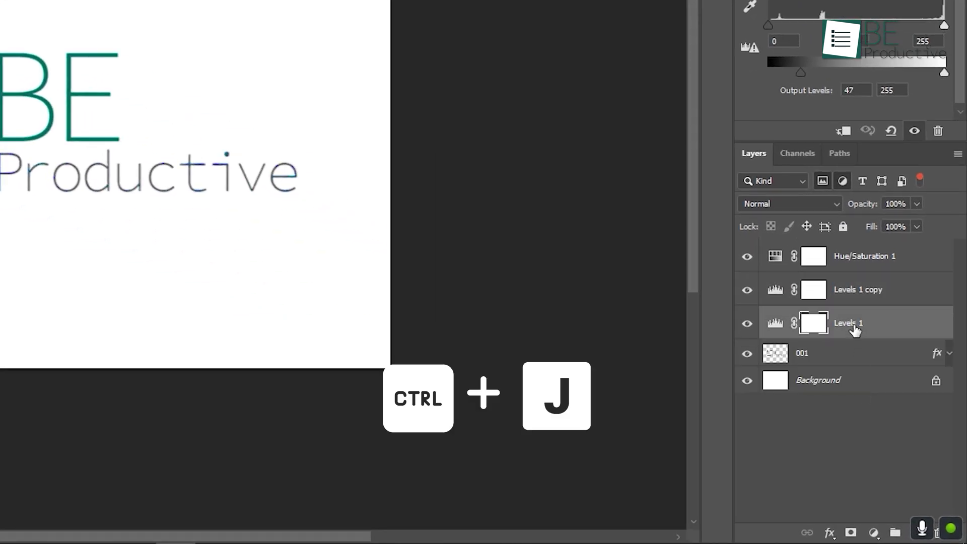
click(851, 295)
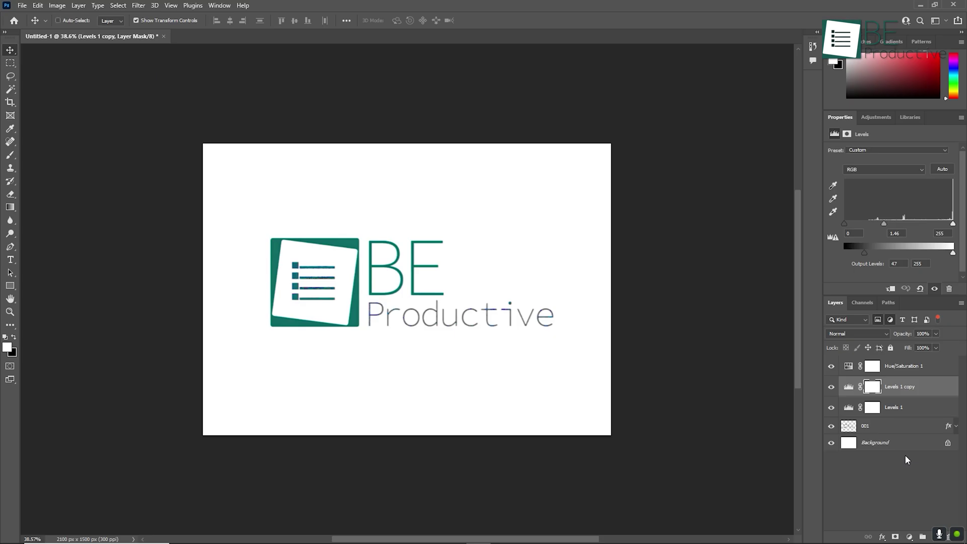
key(ctrl+j)
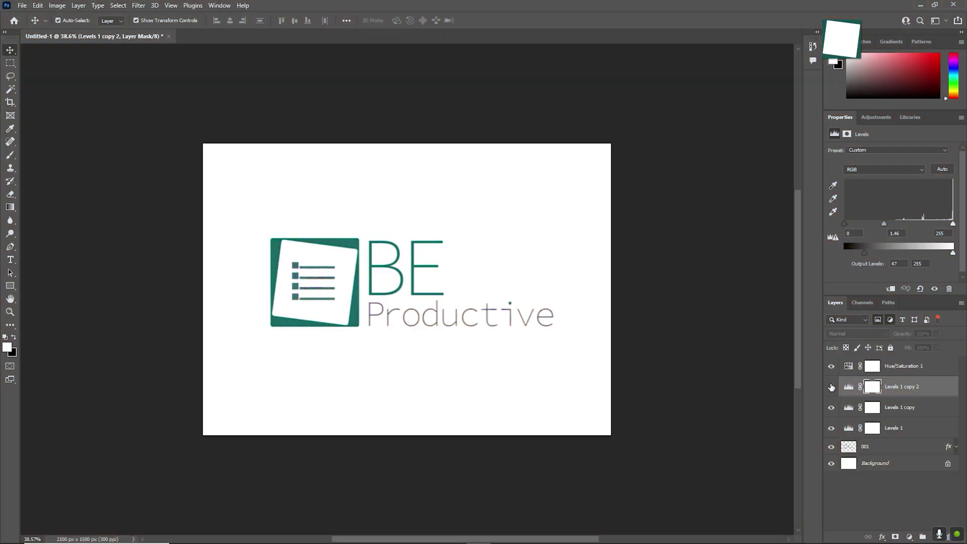
Step: Hide Levels 1, Levels 1 copy and Levels 1 copy 2
click(832, 387)
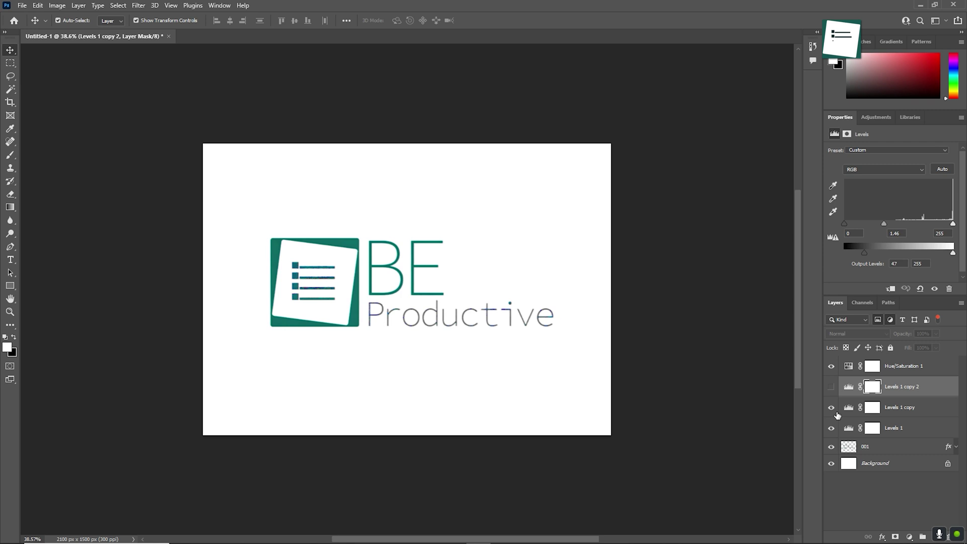
click(831, 407)
click(831, 429)
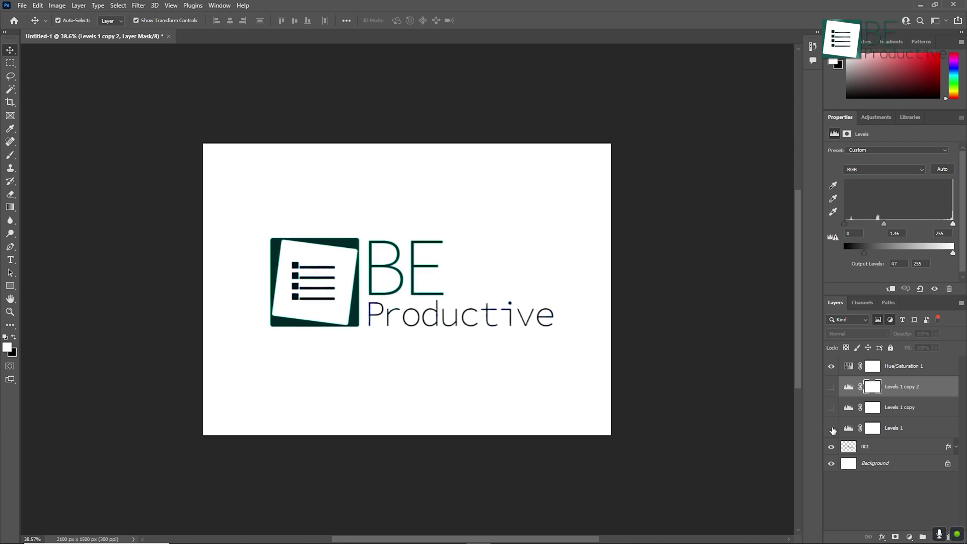
Step: Rename the copies Levels 2 and Levels 3 and make them visible again
double_click(896, 407)
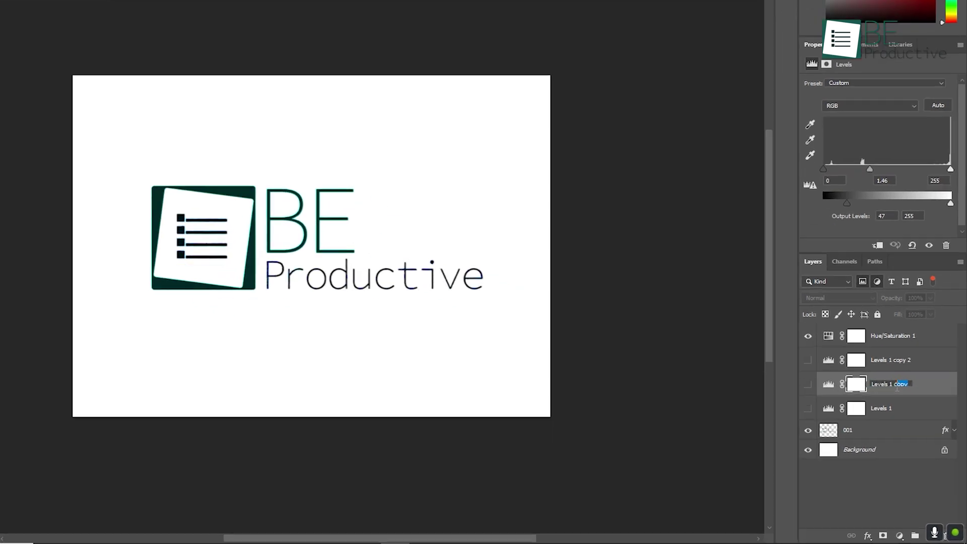
text(Levels)
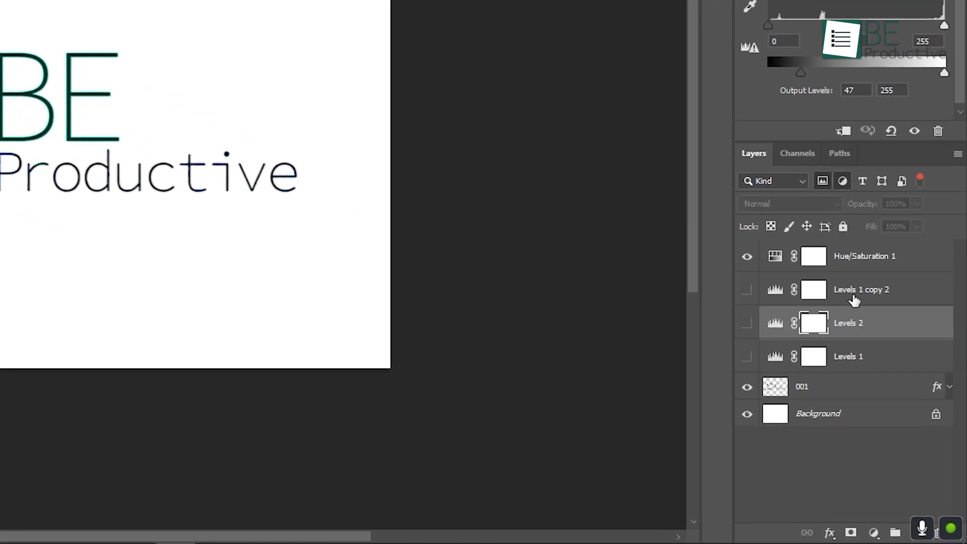
double_click(857, 291)
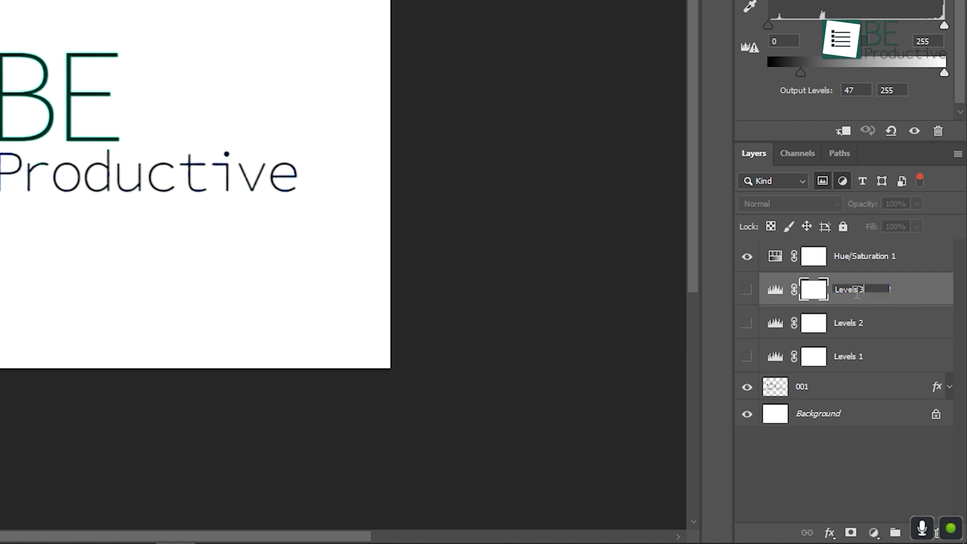
click(879, 449)
click(747, 290)
click(747, 323)
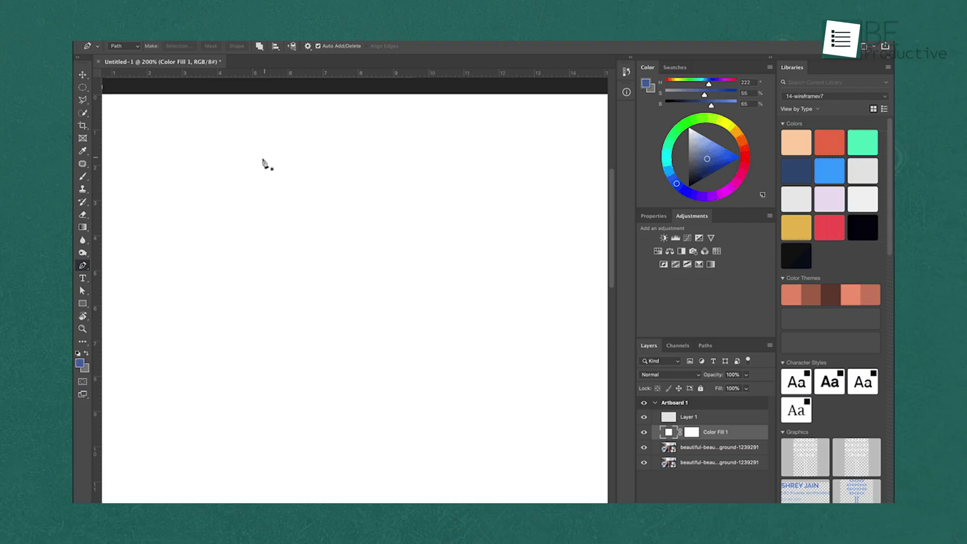
Step: Draw a new closed path, curving its straight line into an oval shape
click(257, 164)
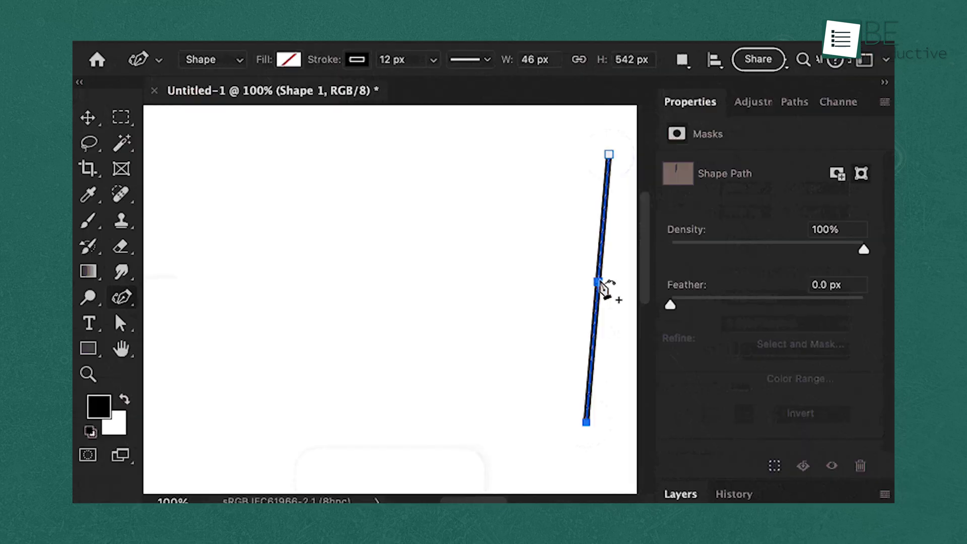
drag(607, 288, 522, 274)
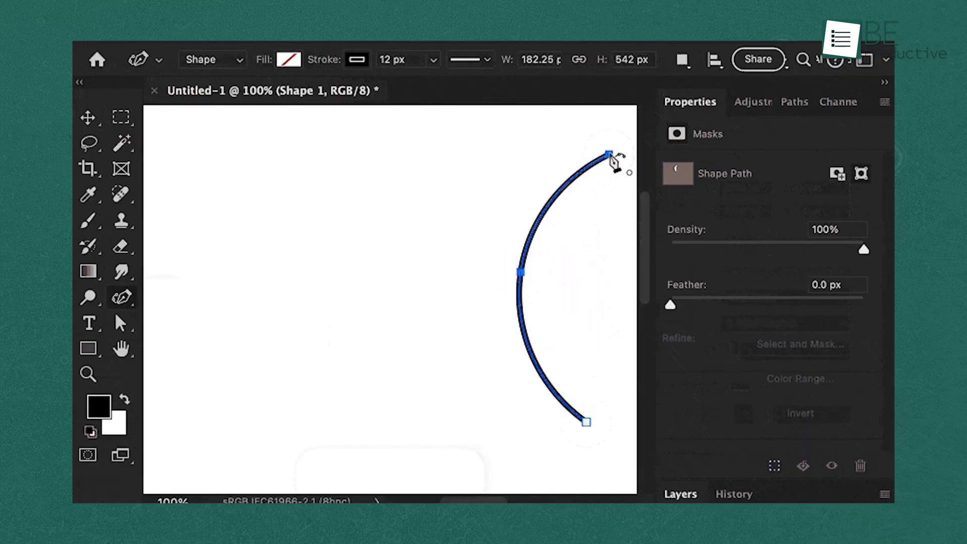
click(609, 154)
Step: Make the top and bottom anchors sharp corners and curve the right side leftward
double_click(609, 154)
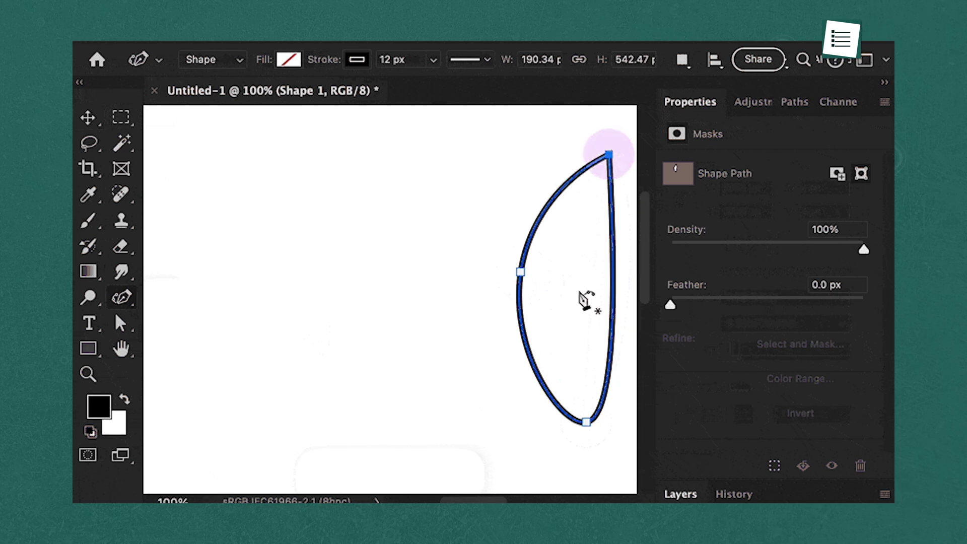
double_click(586, 422)
drag(602, 287, 553, 281)
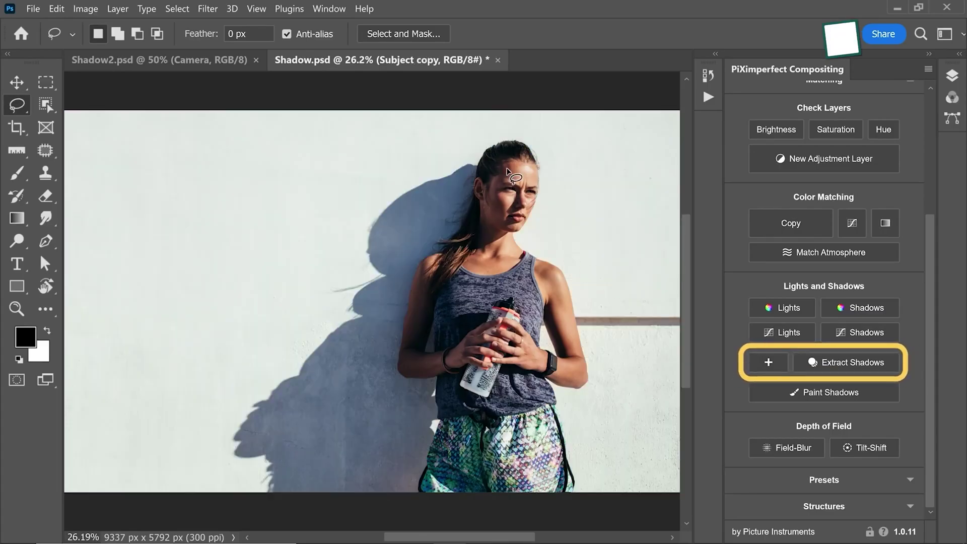
Step: Extract the shadow onto the graffiti wall and colour-match the man to the Dubai background
mouse_move(497, 144)
mouse_down()
mouse_move(198, 492)
mouse_move(504, 151)
mouse_up()
click(849, 372)
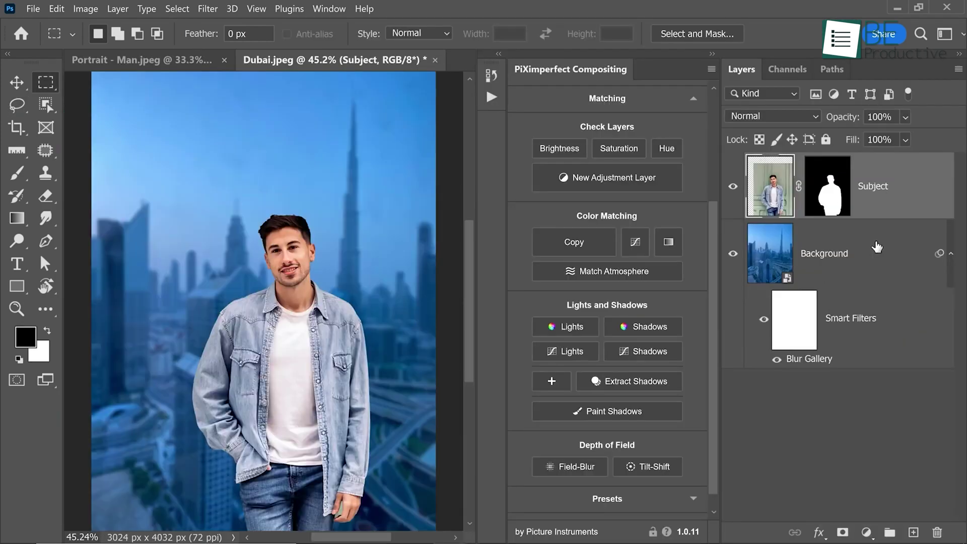
click(826, 253)
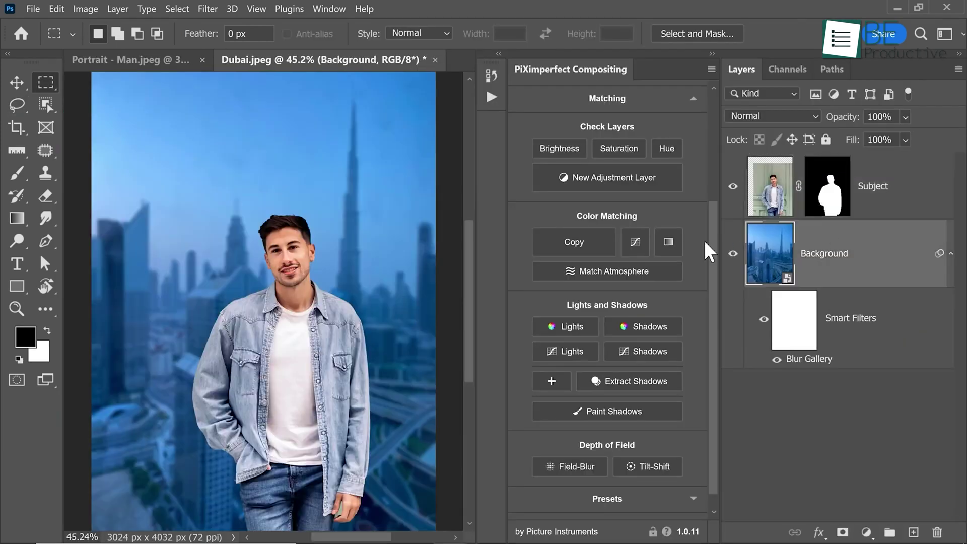
click(595, 247)
click(636, 243)
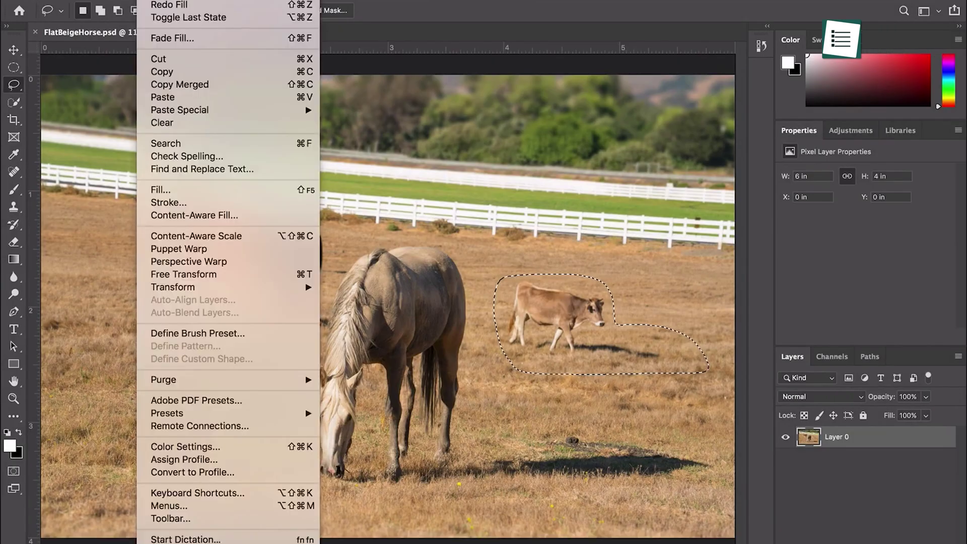
Step: Run Edit > Content-Aware Fill on the lassoed calf and apply it
click(265, 216)
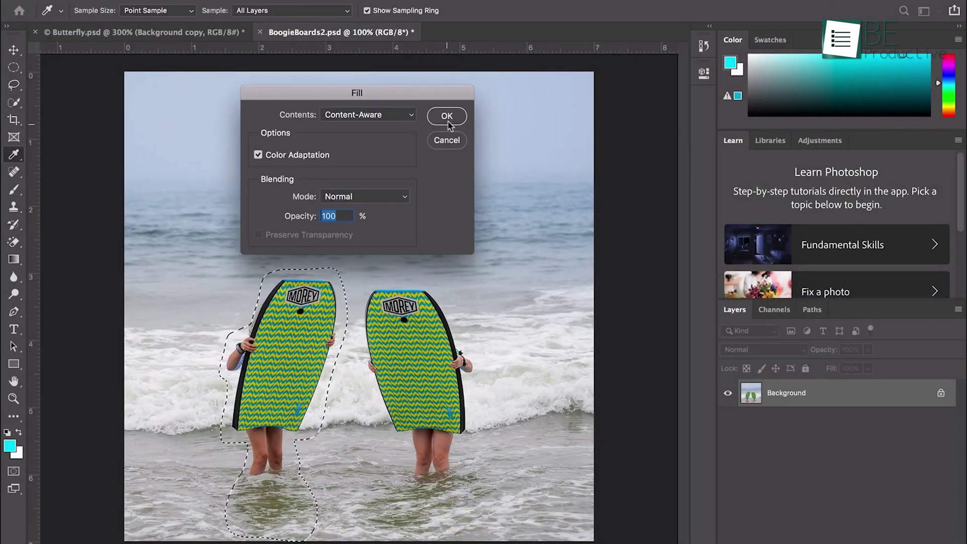
click(446, 117)
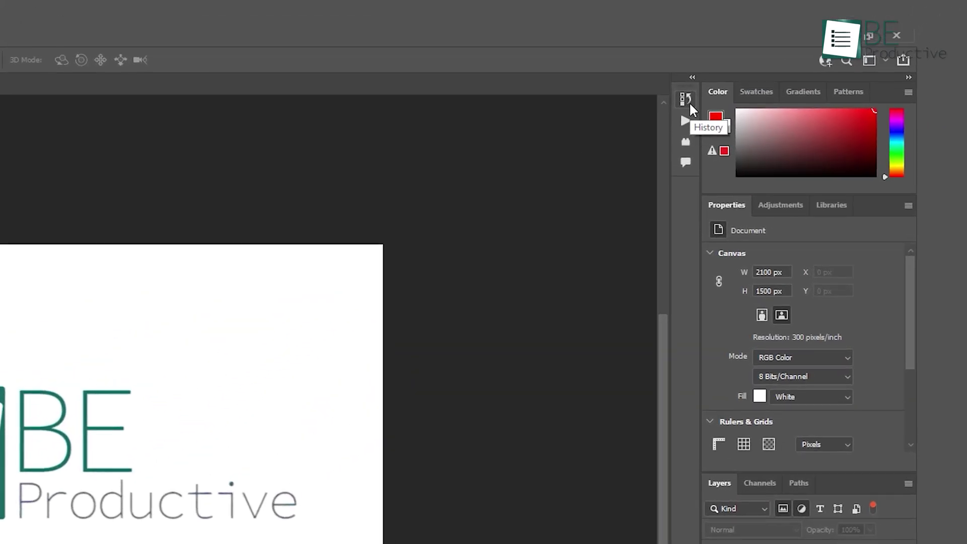
Step: Show the Actions list with Default Actions expanded, then cancel a new action without recording
click(689, 102)
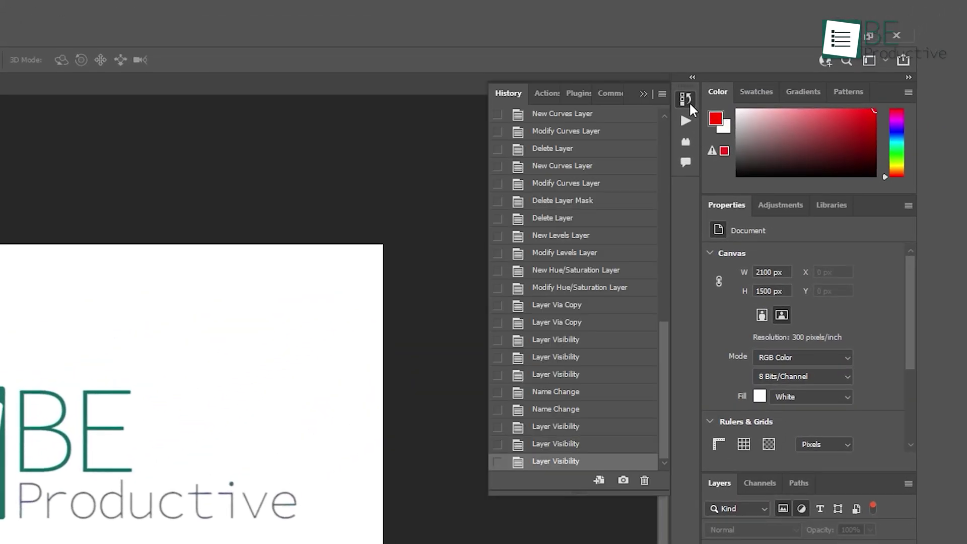
click(551, 98)
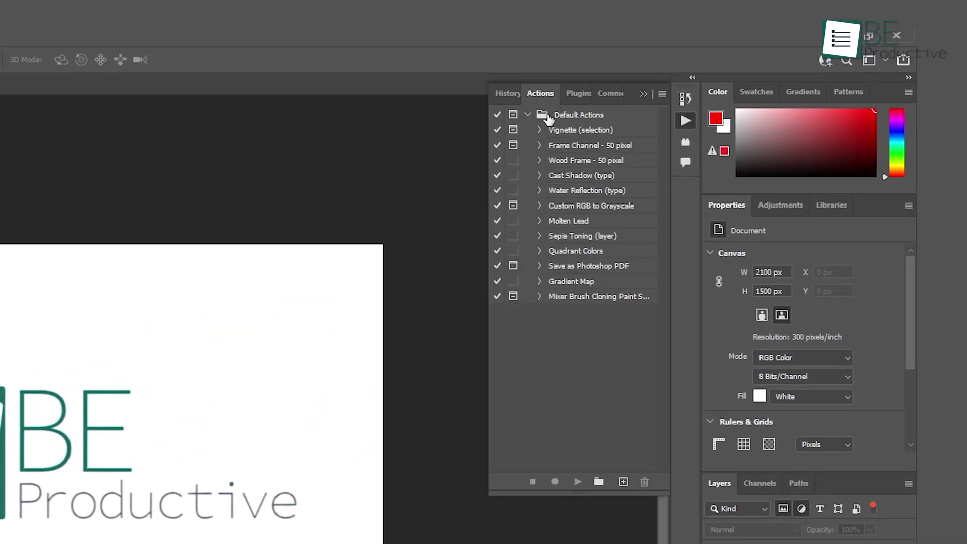
click(528, 116)
click(529, 117)
click(625, 483)
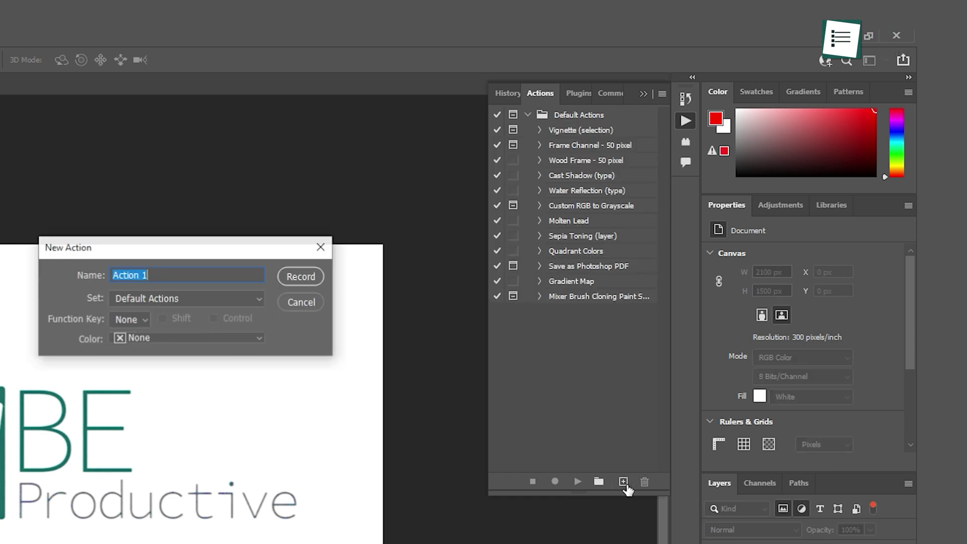
click(315, 301)
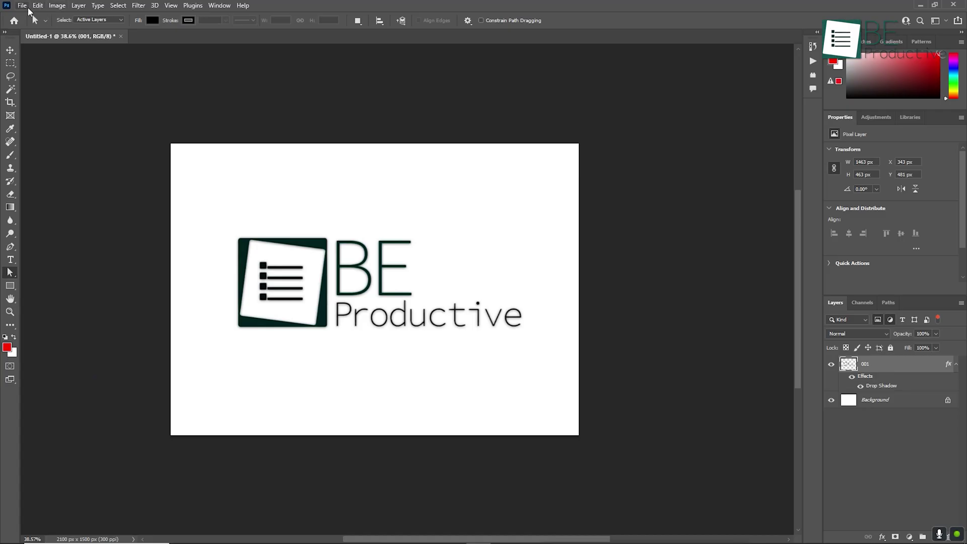
Step: Look over the File > Export choices, then bring up Save As for the untitled logo
click(22, 6)
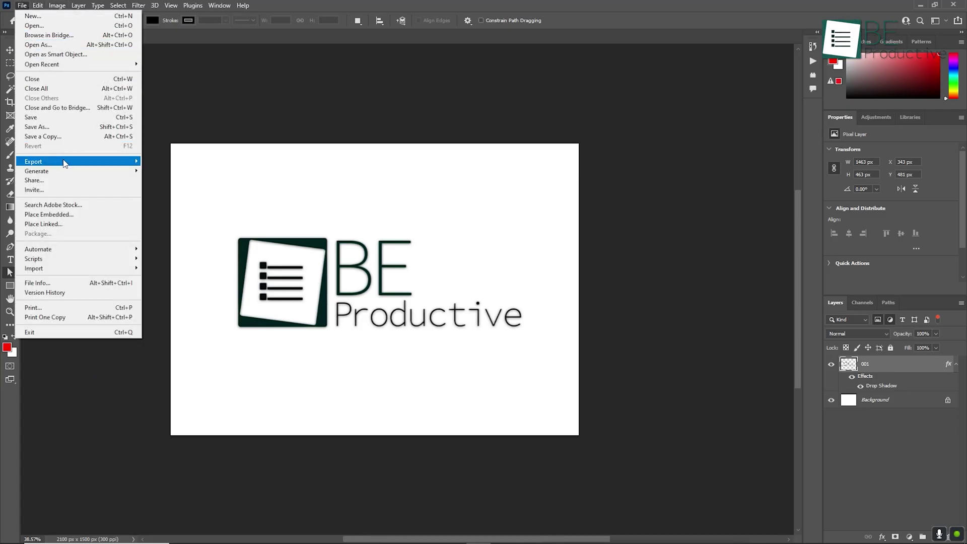
mouse_move(65, 162)
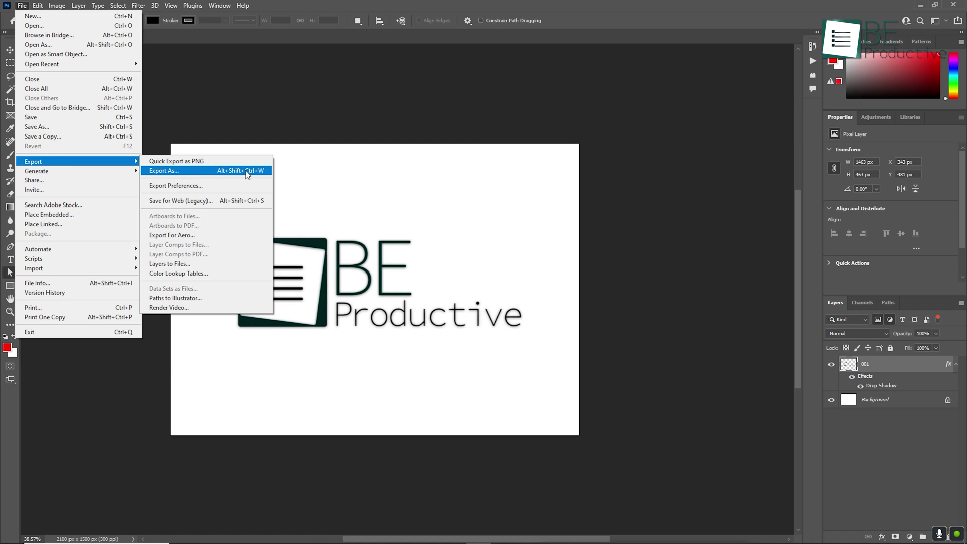
click(22, 5)
click(22, 5)
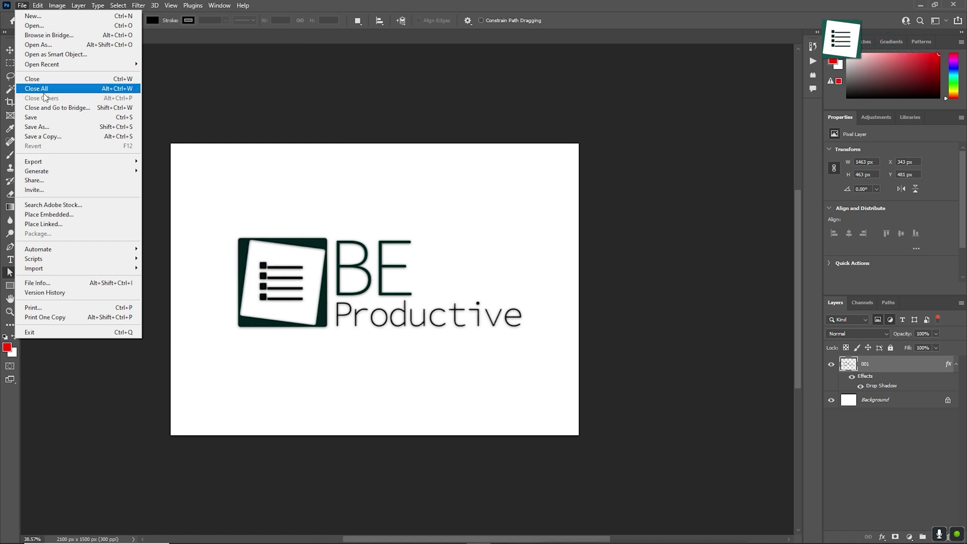
click(48, 126)
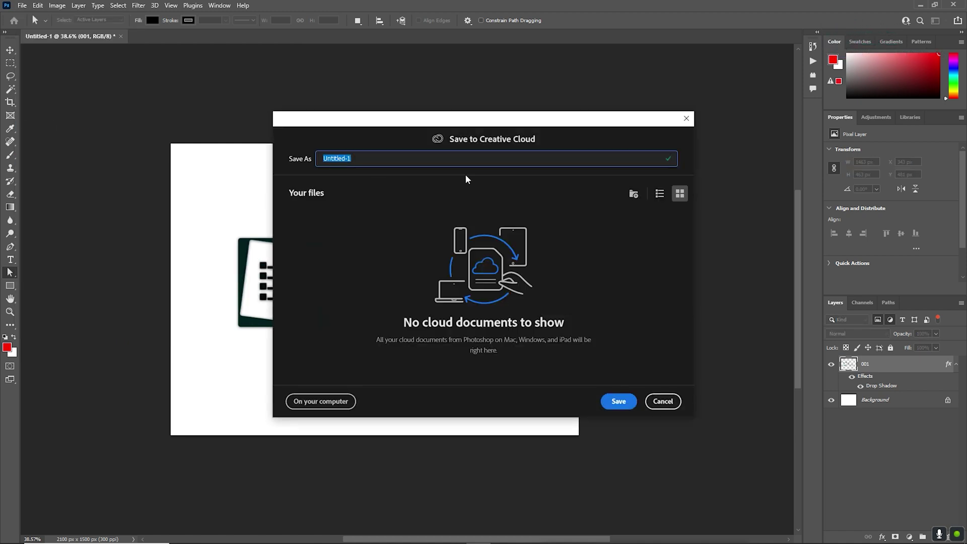
Step: Save the logo on this computer as Untitled-1.psd in Photoshop (*.PSD) format
click(322, 401)
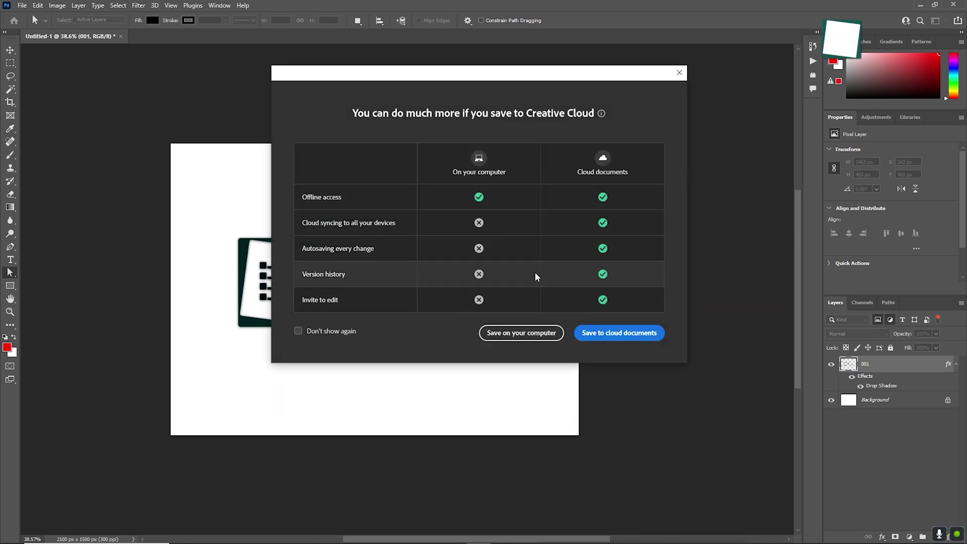
click(521, 332)
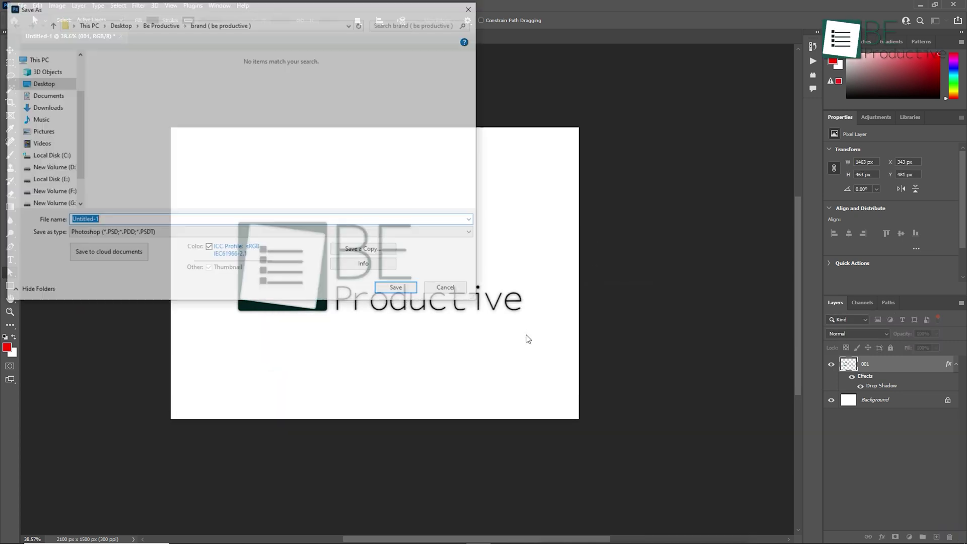
click(217, 233)
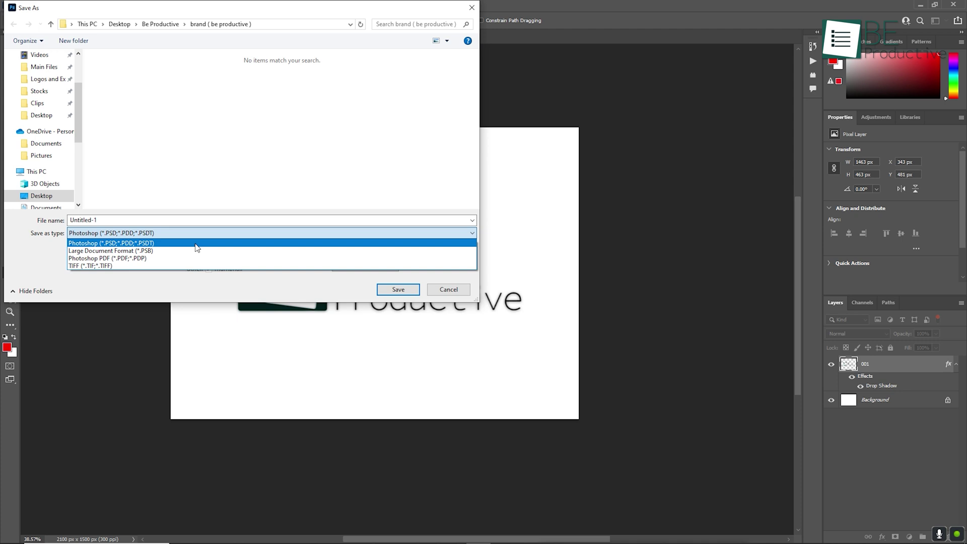
click(195, 243)
click(398, 290)
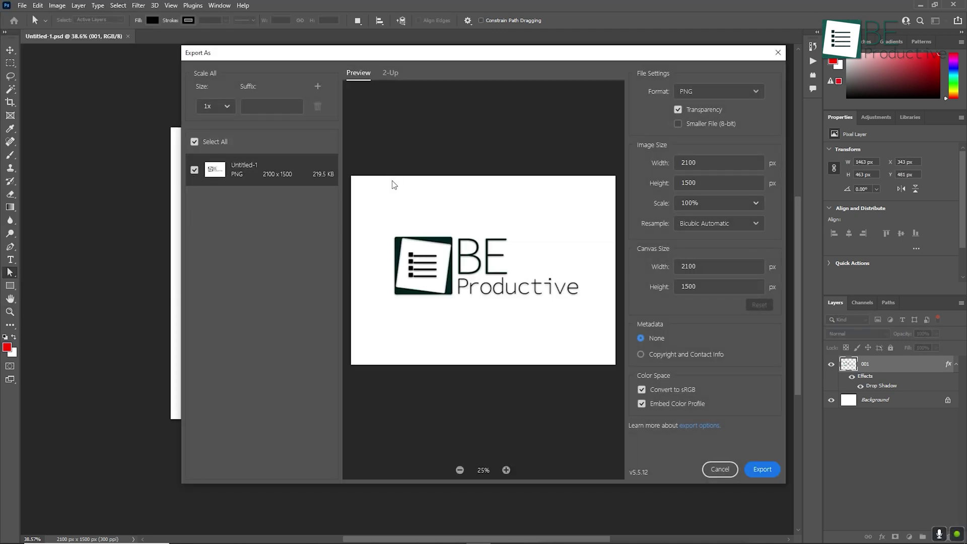
Step: Switch the Export As format from PNG to JPG
click(756, 91)
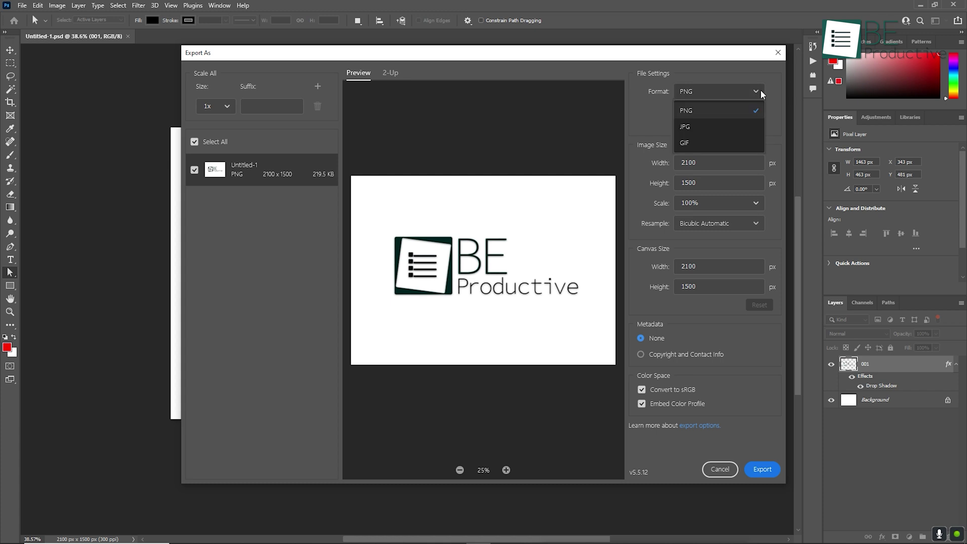
click(728, 132)
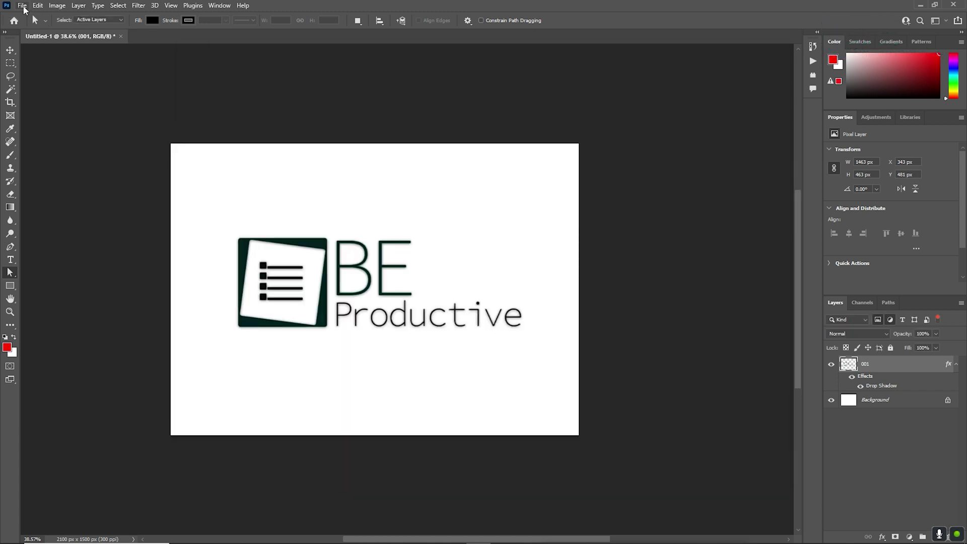
Step: Reopen Export As and set the logo's export to JPG at Fair quality
click(23, 7)
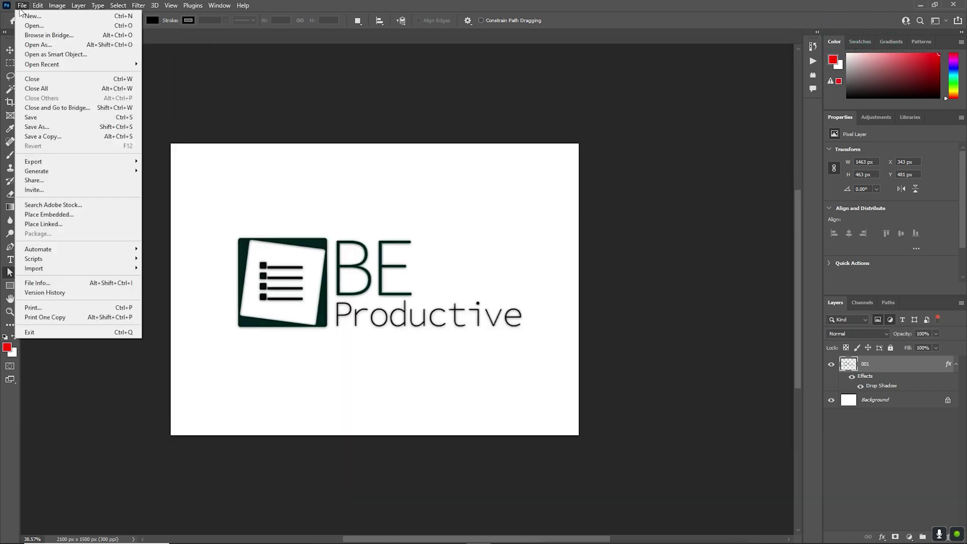
mouse_move(47, 162)
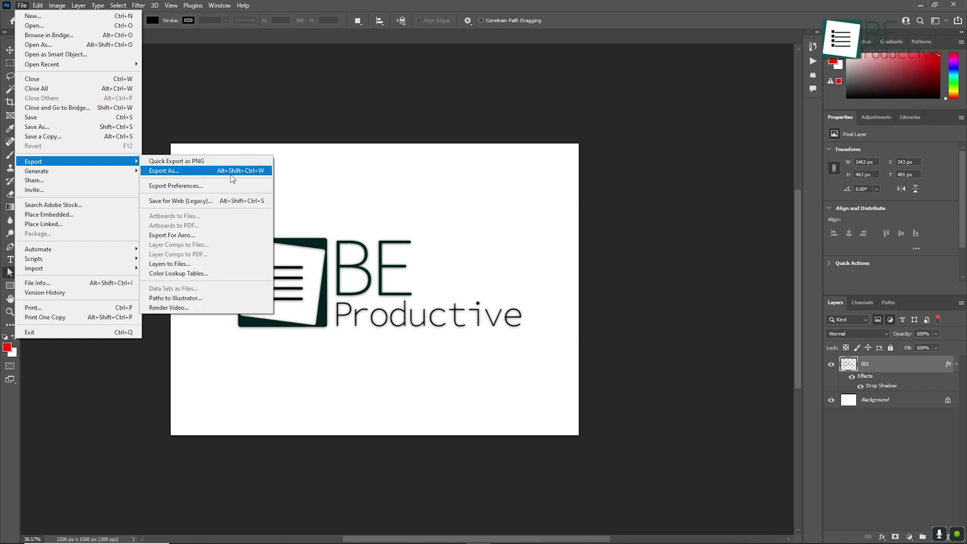
click(247, 175)
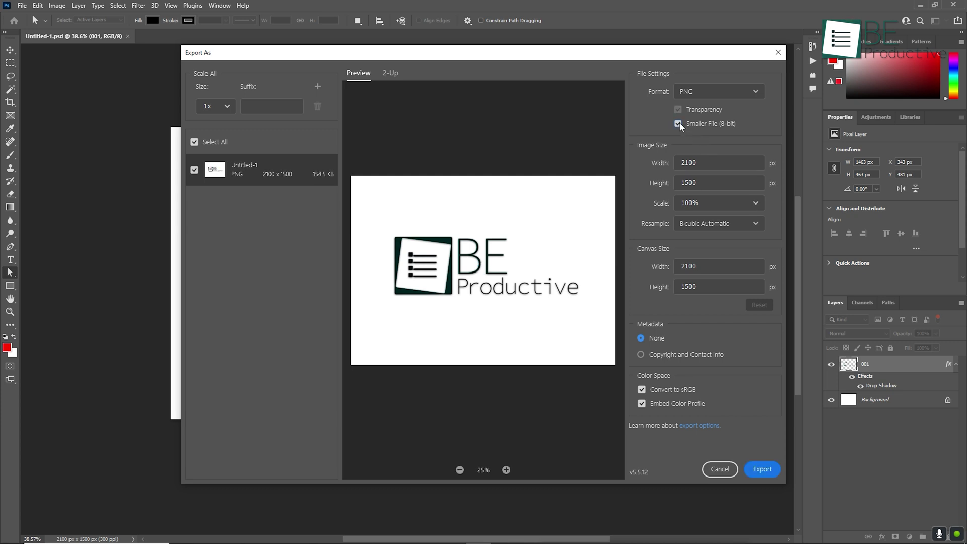
click(726, 91)
click(702, 127)
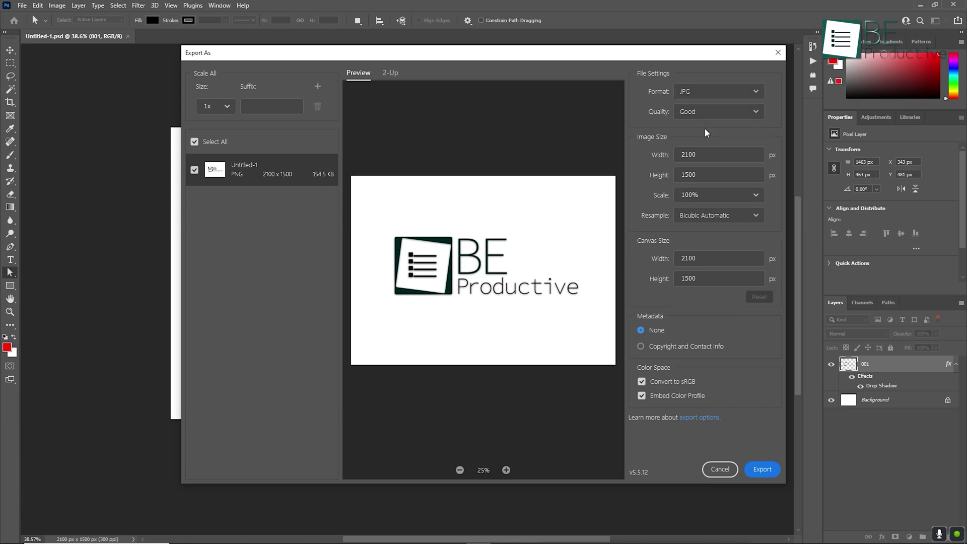
click(739, 111)
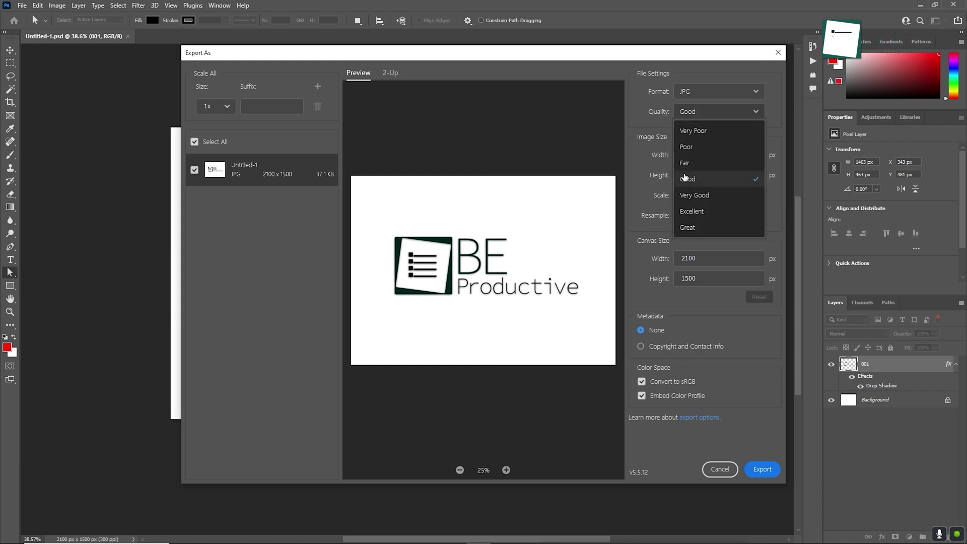
click(705, 162)
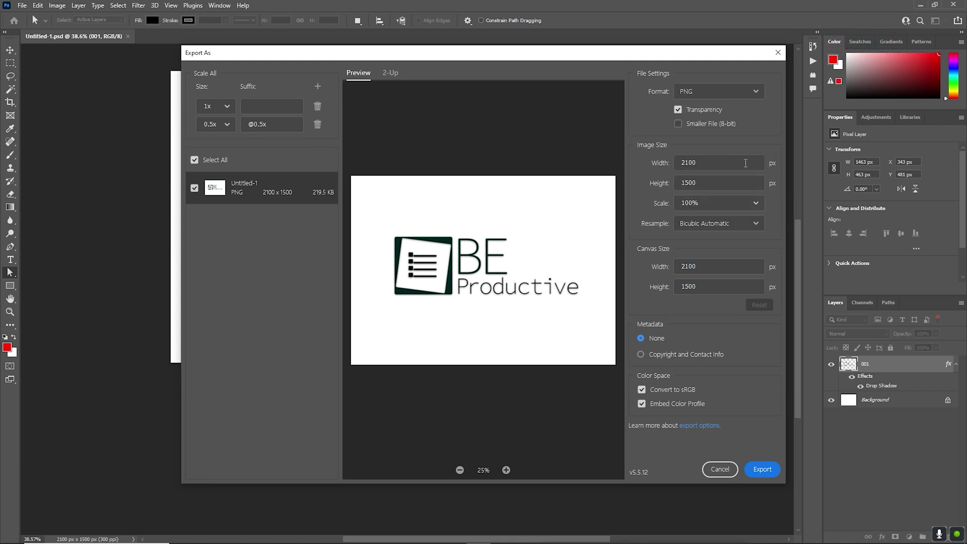
Step: Enter 3000 for the export width and 3000 for the height in Export As
click(746, 162)
double_click(746, 163)
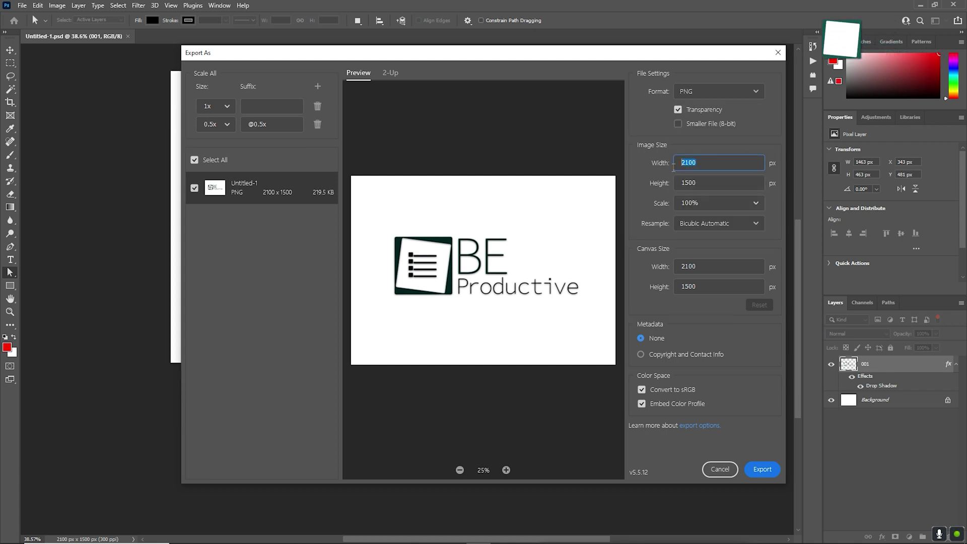
text(3000)
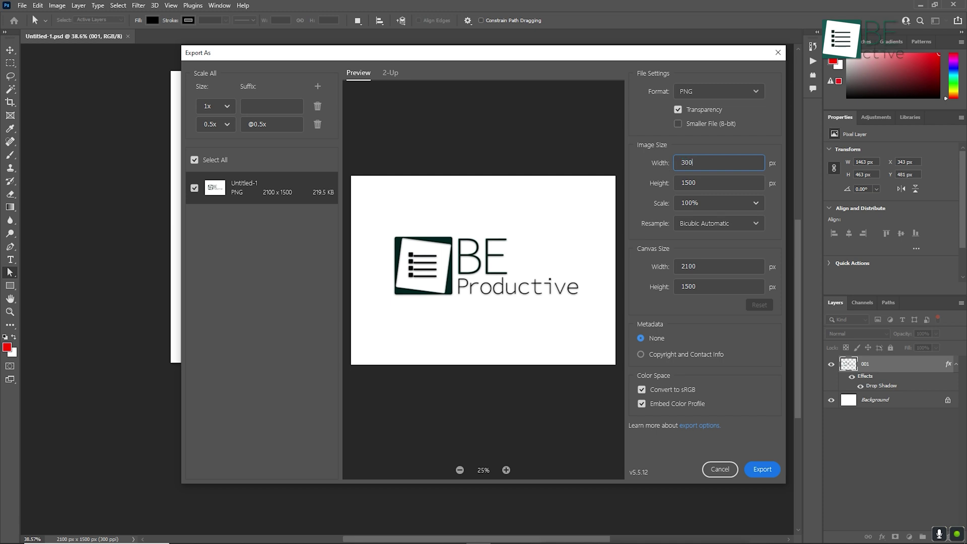
key(Return)
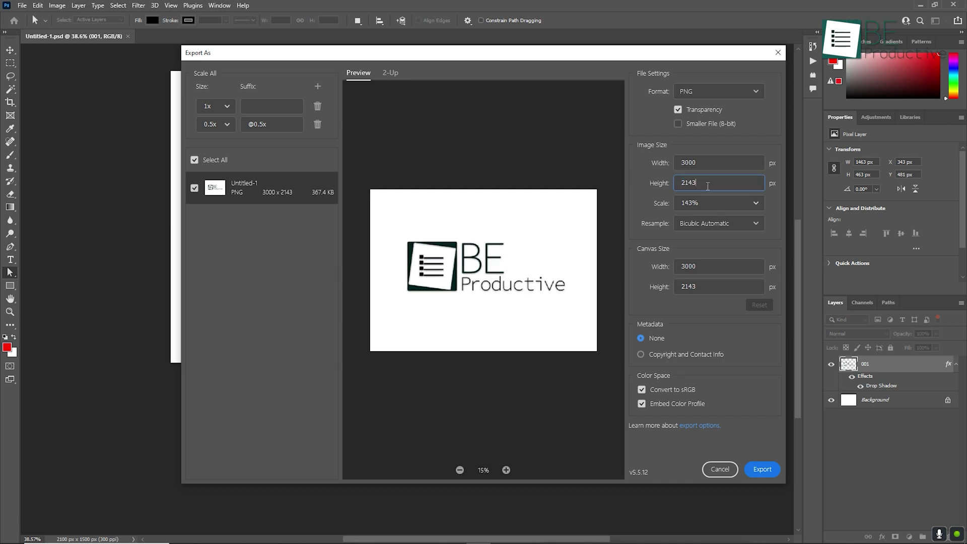
double_click(707, 186)
text(3000)
key(Return)
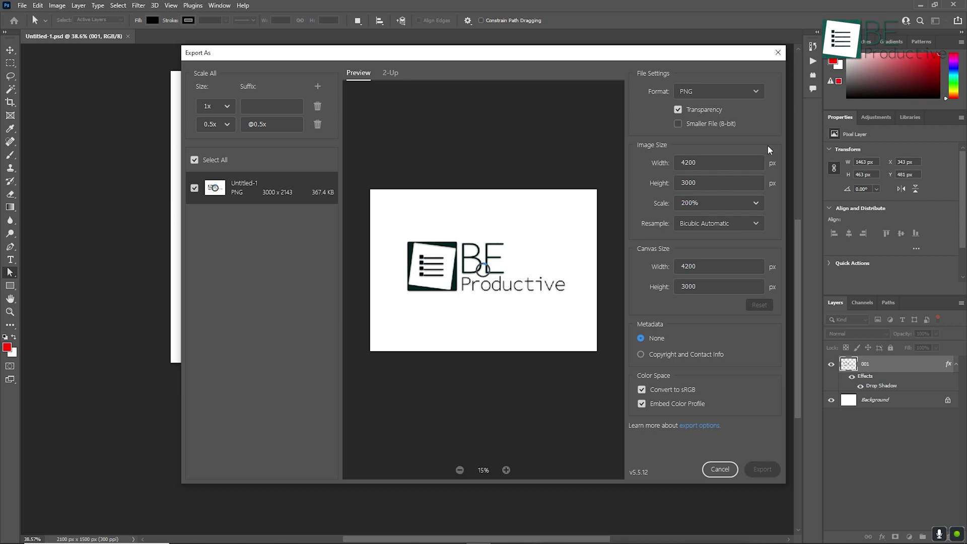